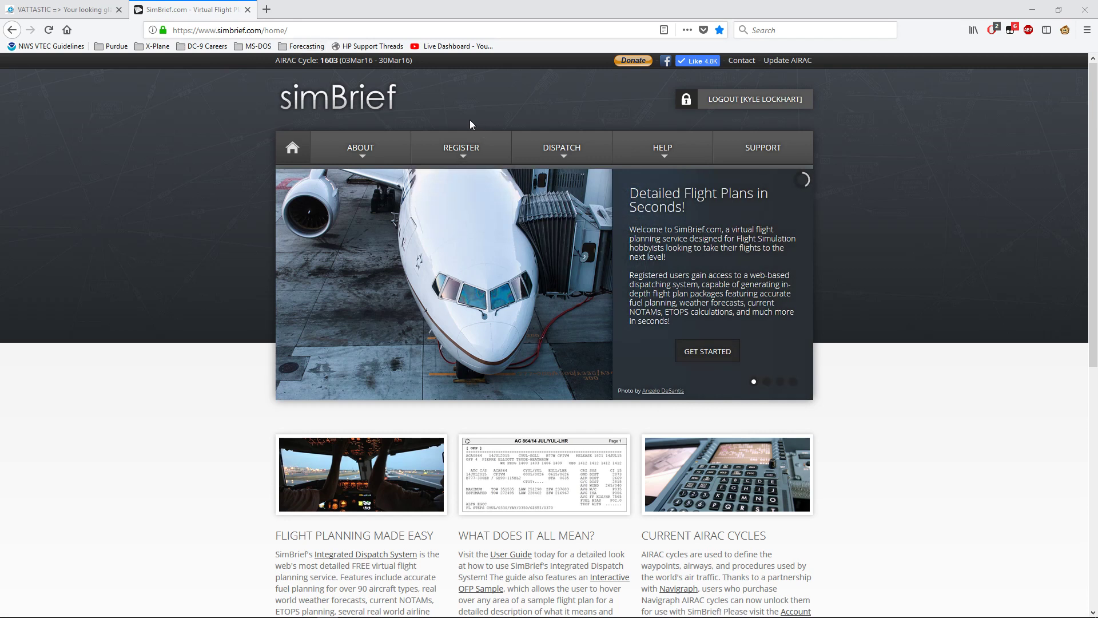
# Start a new flight in SimBrief's Dispatch system and open a blank browser tab beside it
pyautogui.moveTo(457, 164)
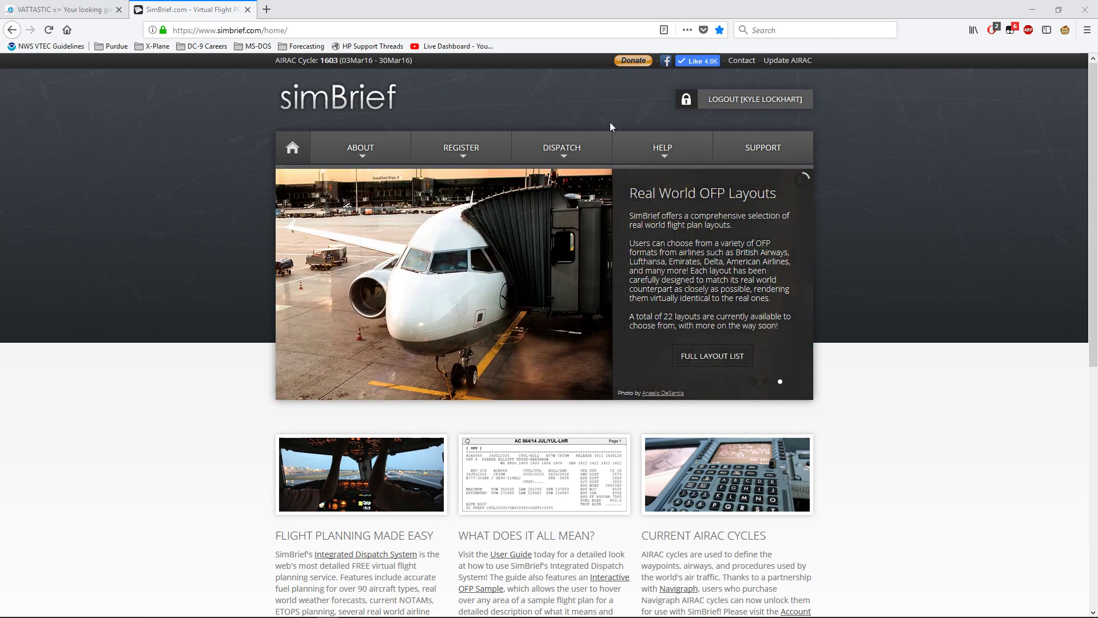
pyautogui.moveTo(562, 148)
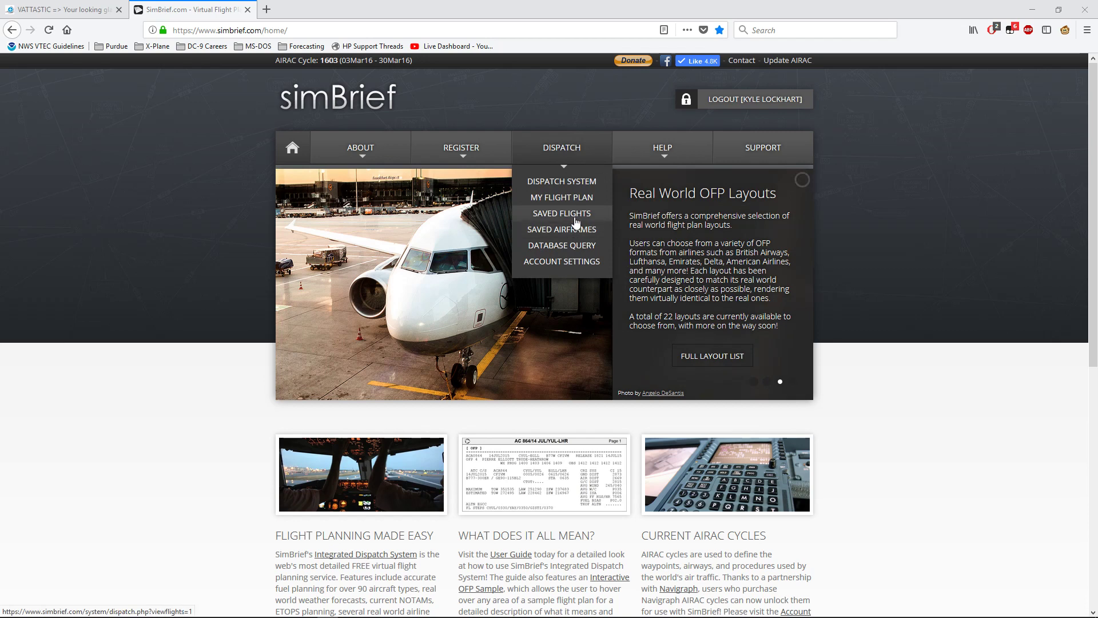
pyautogui.click(570, 165)
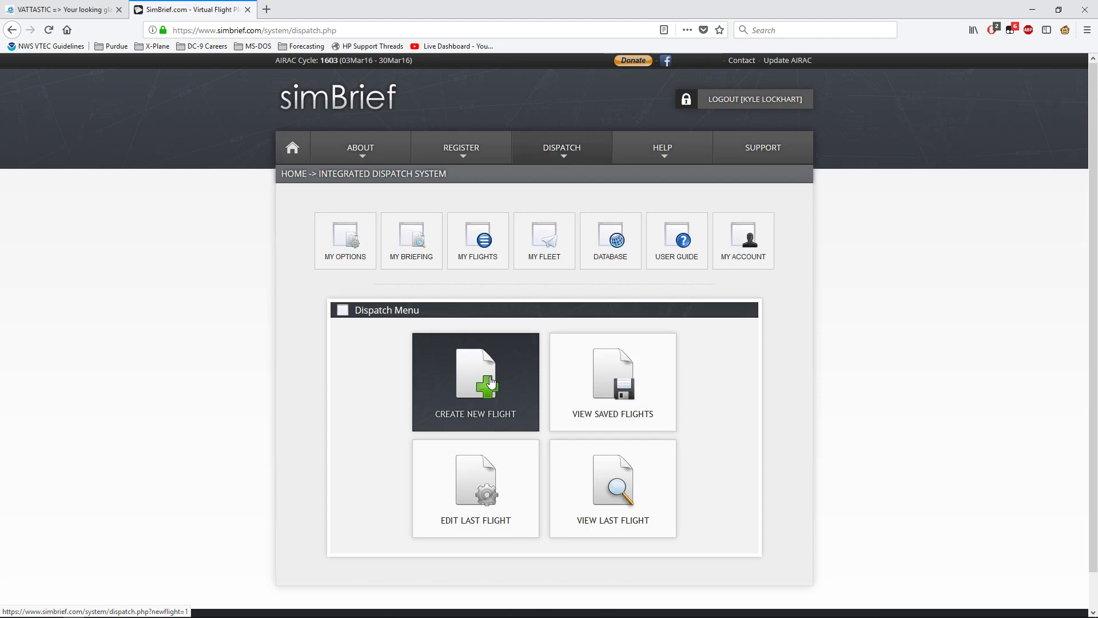
pyautogui.click(463, 392)
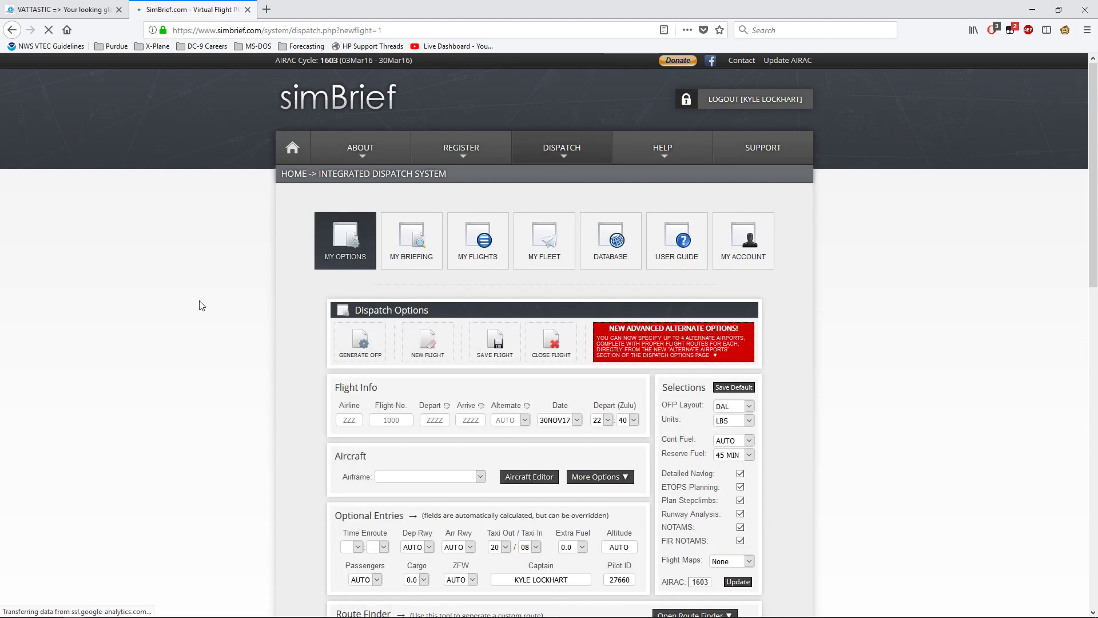
pyautogui.click(267, 10)
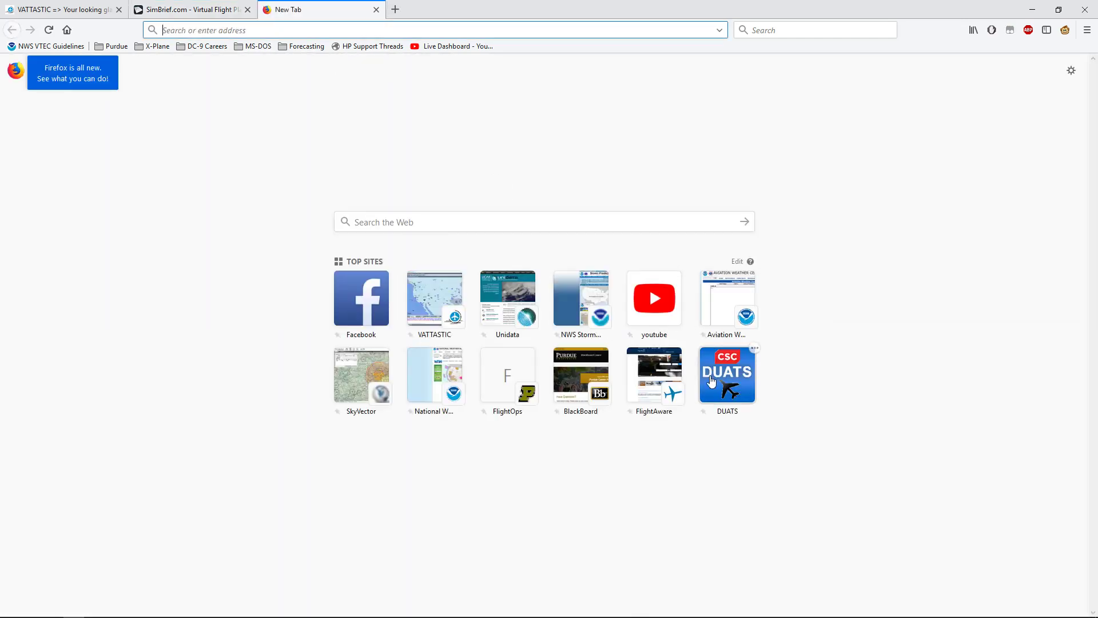
# On FlightAware, search flights with origin KIND and destination KSLC
pyautogui.click(654, 375)
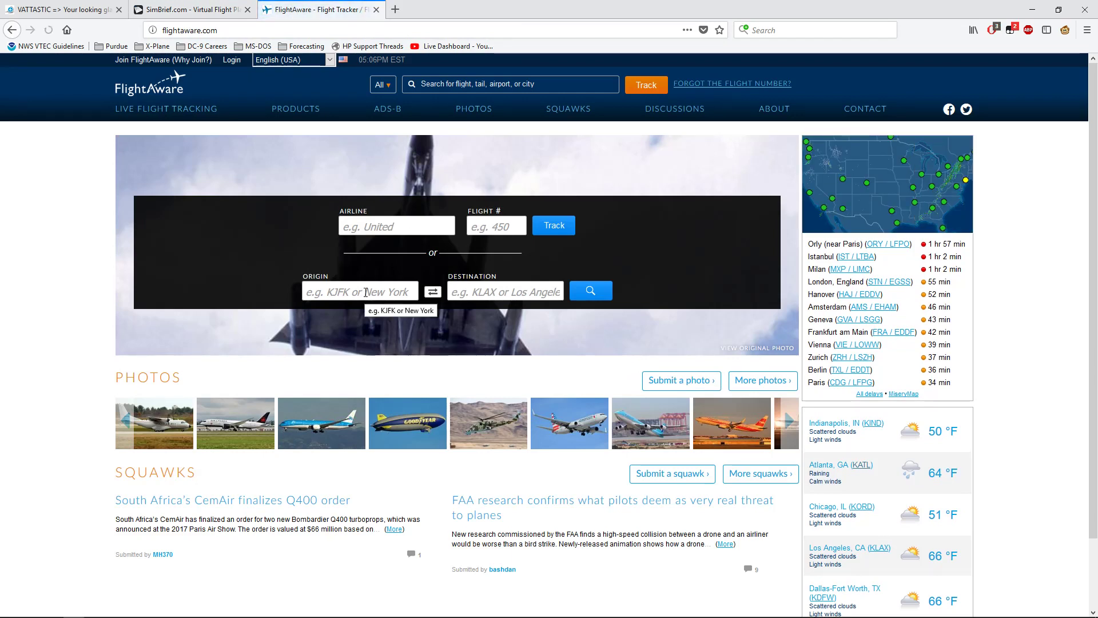
pyautogui.click(366, 292)
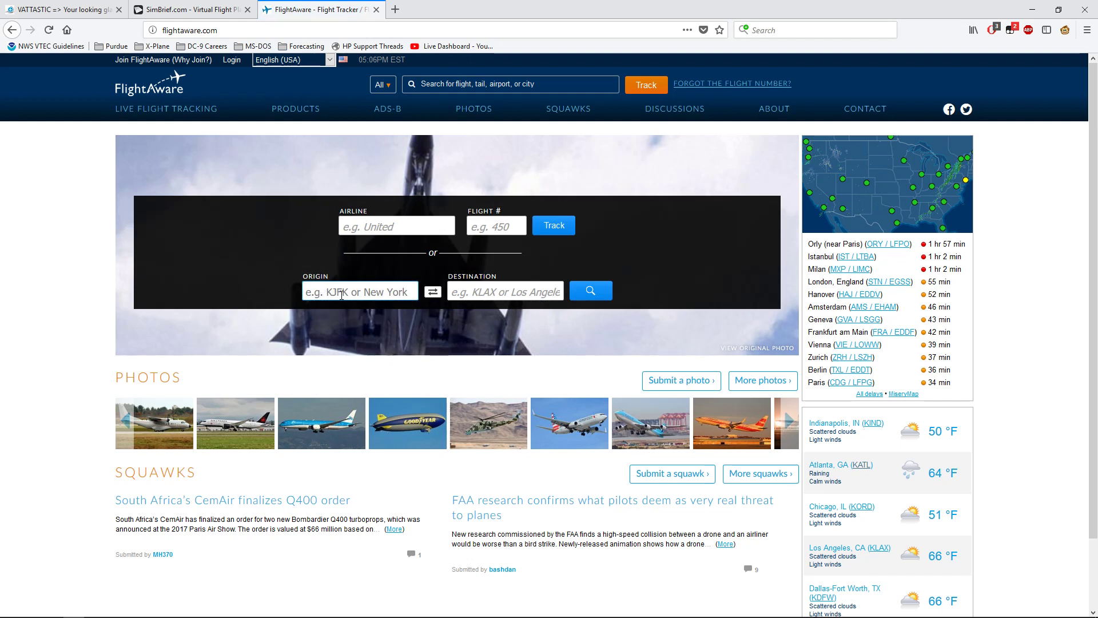
pyautogui.write('KIND')
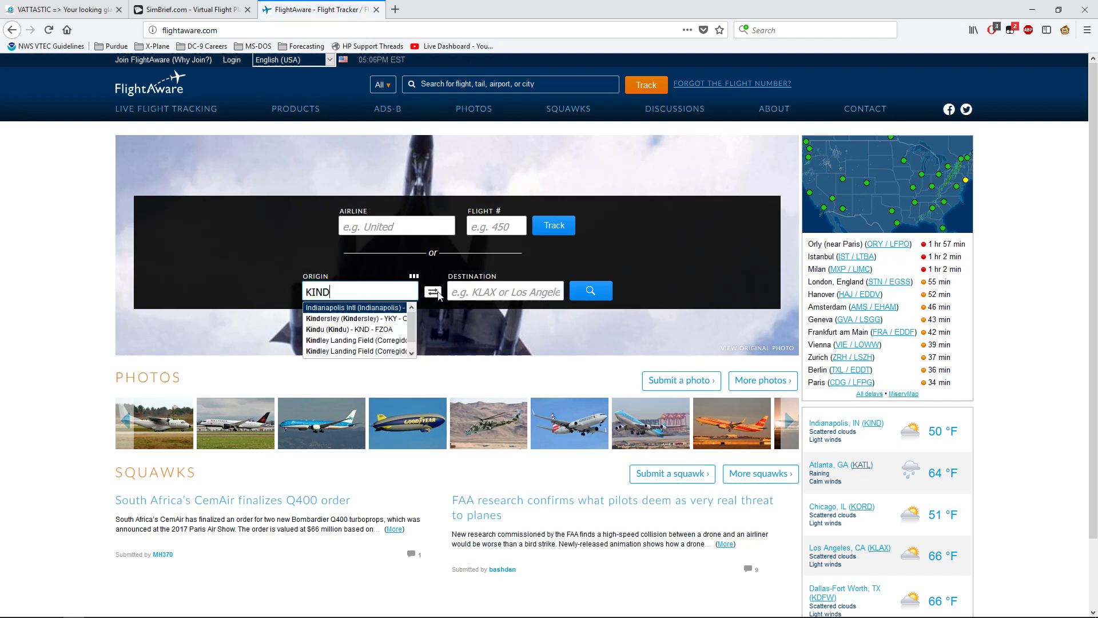
pyautogui.click(472, 284)
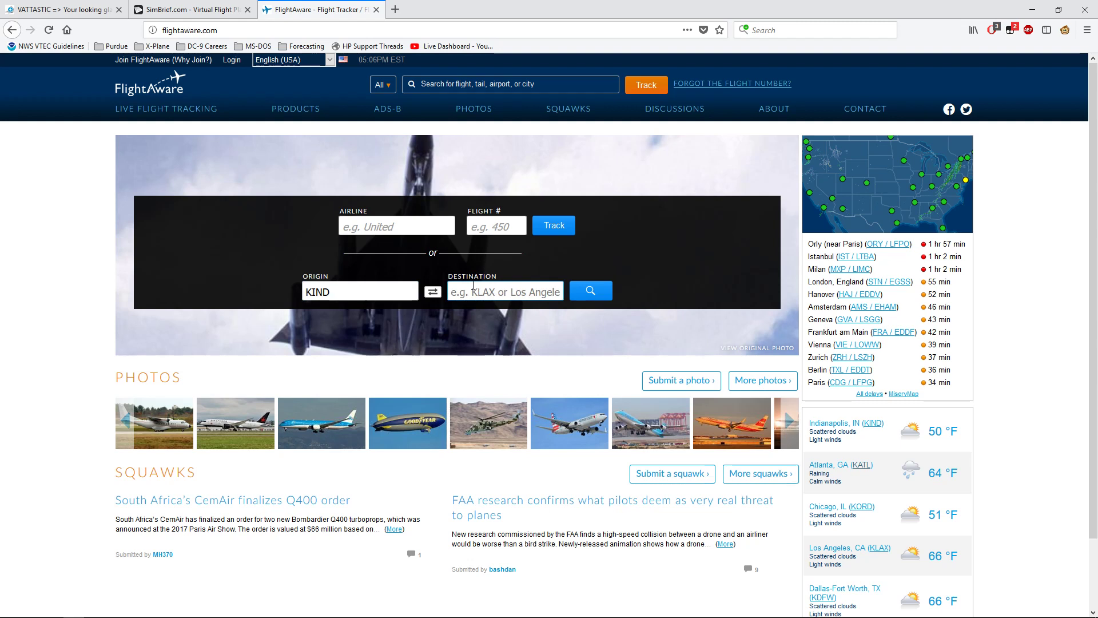
pyautogui.write('KSLC')
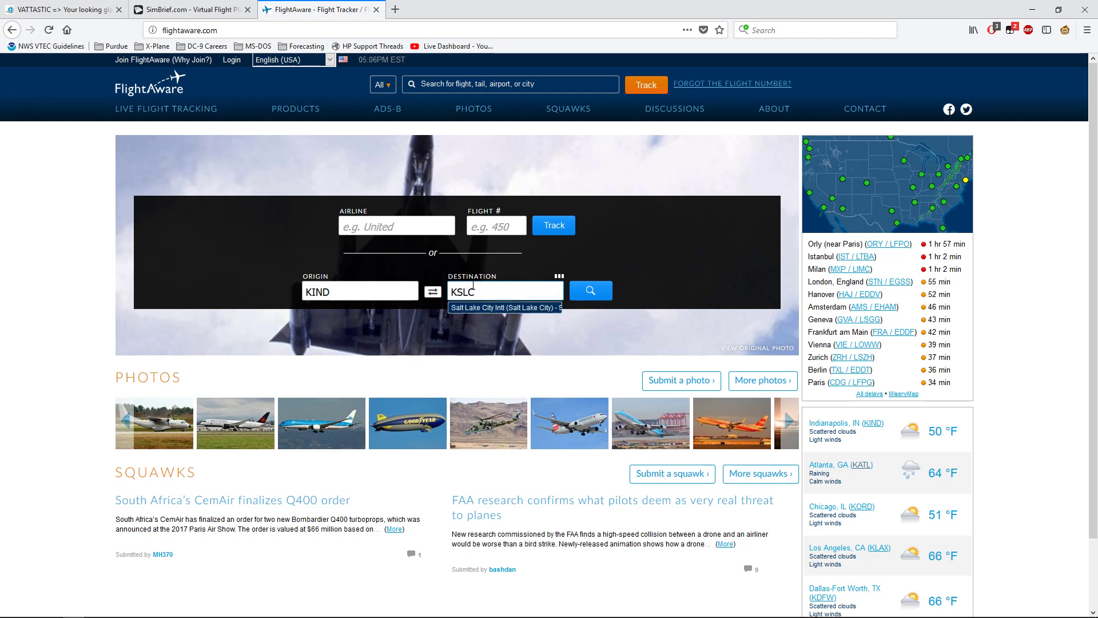
pyautogui.click(590, 289)
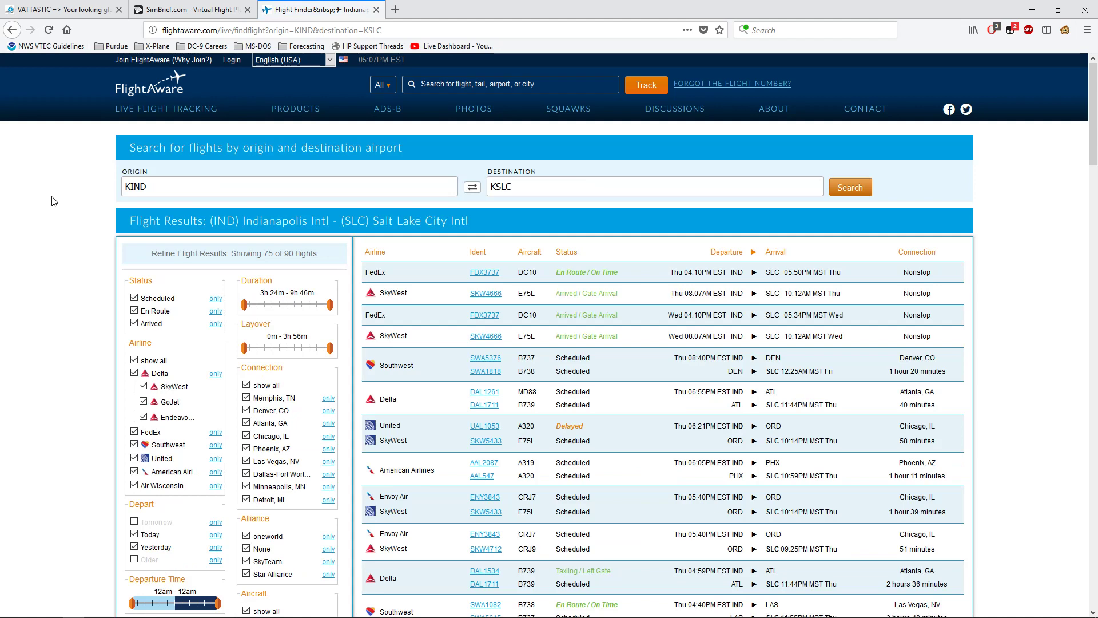
# Scroll through the KIND–KSLC results and open SkyWest flight SKW4666
pyautogui.scroll(-2, 55, 201)
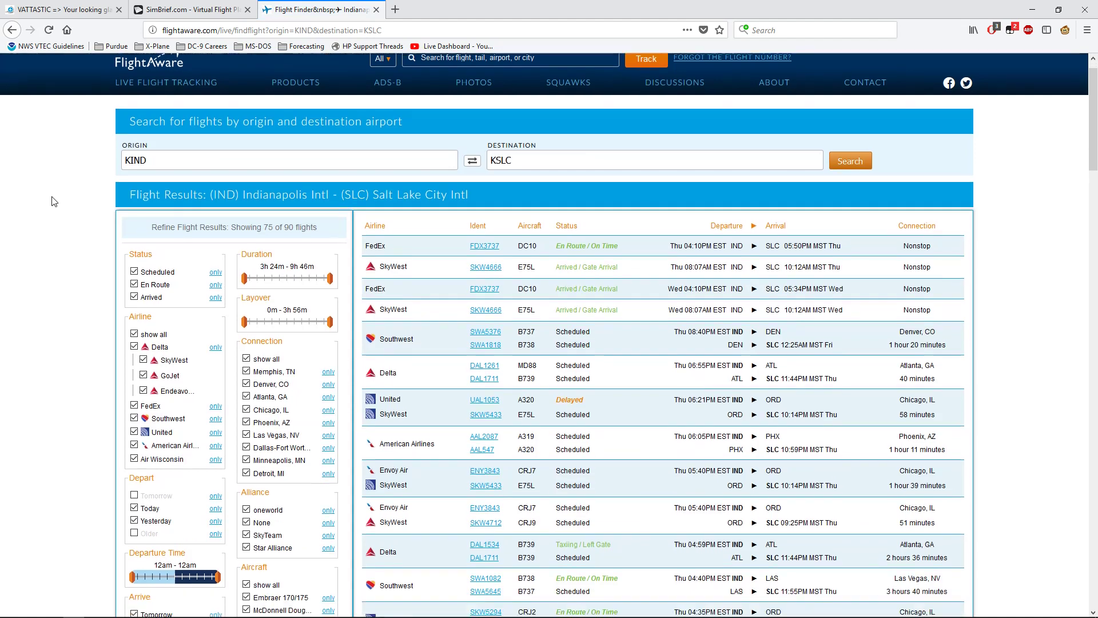
pyautogui.scroll(-7, 54, 201)
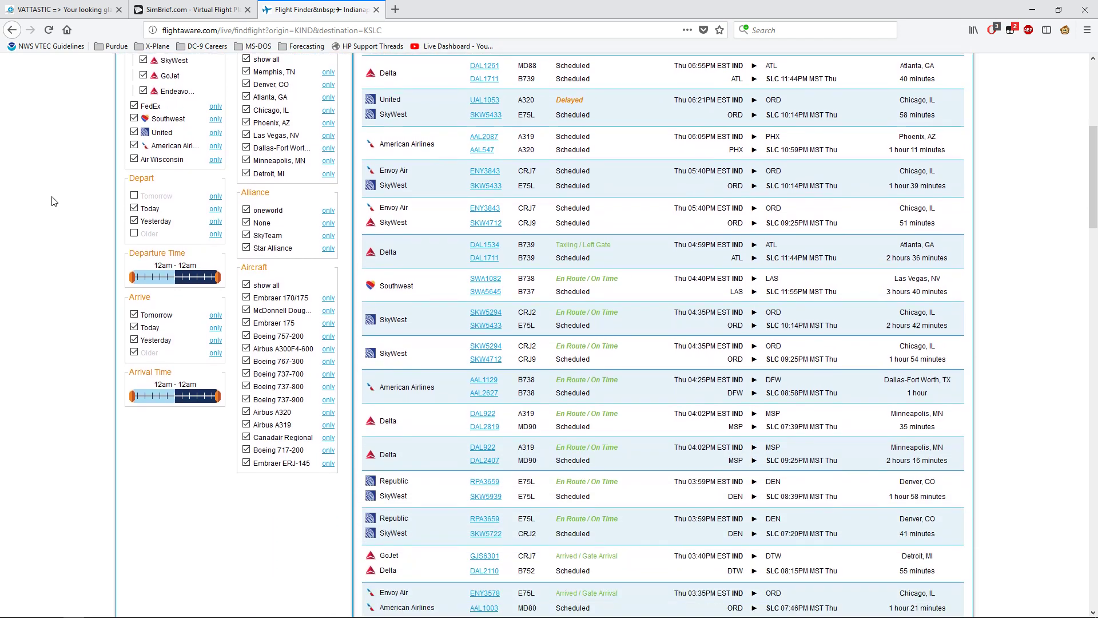
pyautogui.scroll(-3, 54, 201)
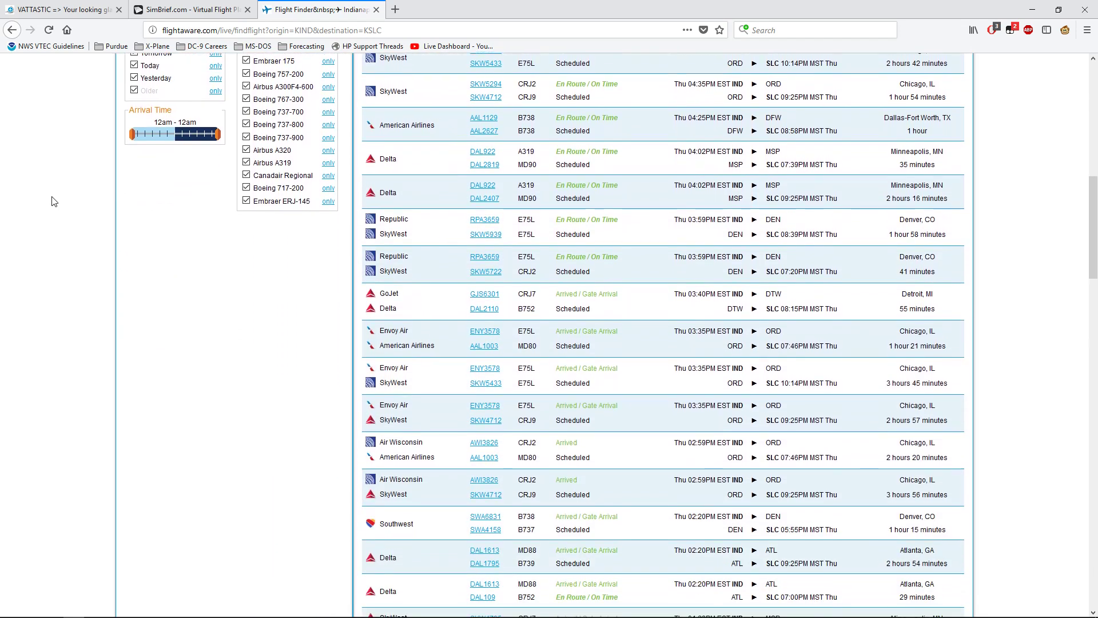
pyautogui.scroll(-2, 55, 202)
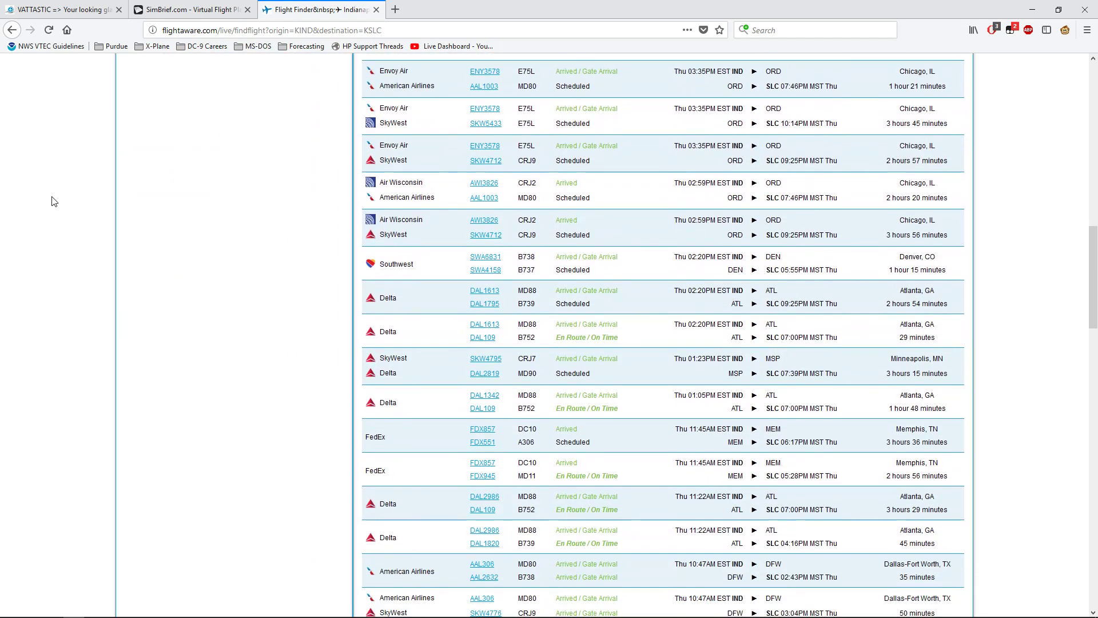
pyautogui.scroll(-6, 54, 201)
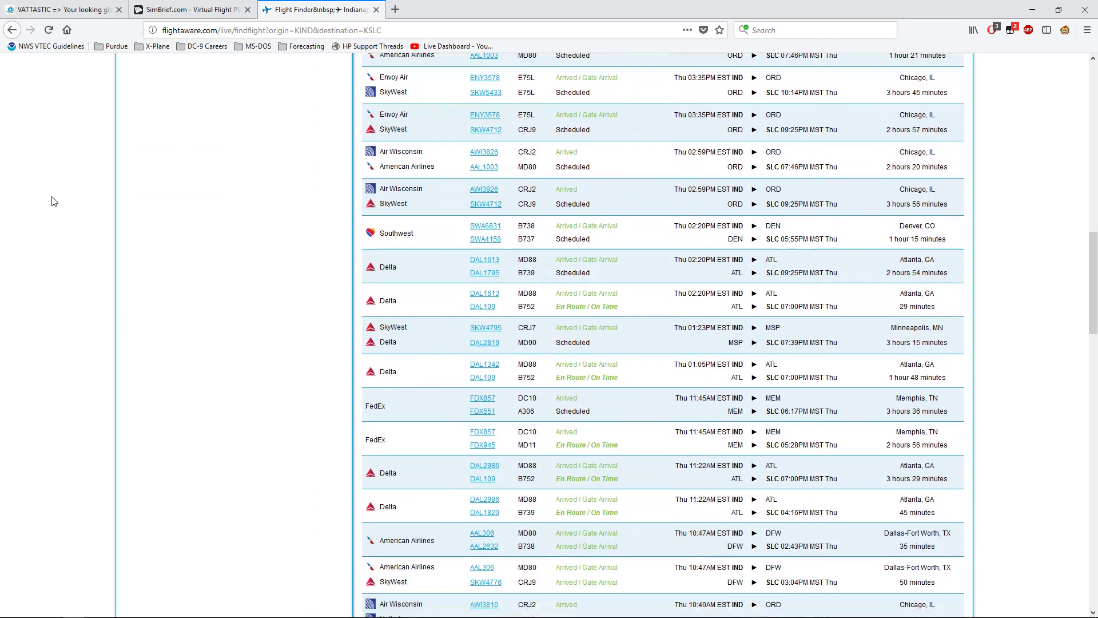
pyautogui.scroll(-8, 54, 202)
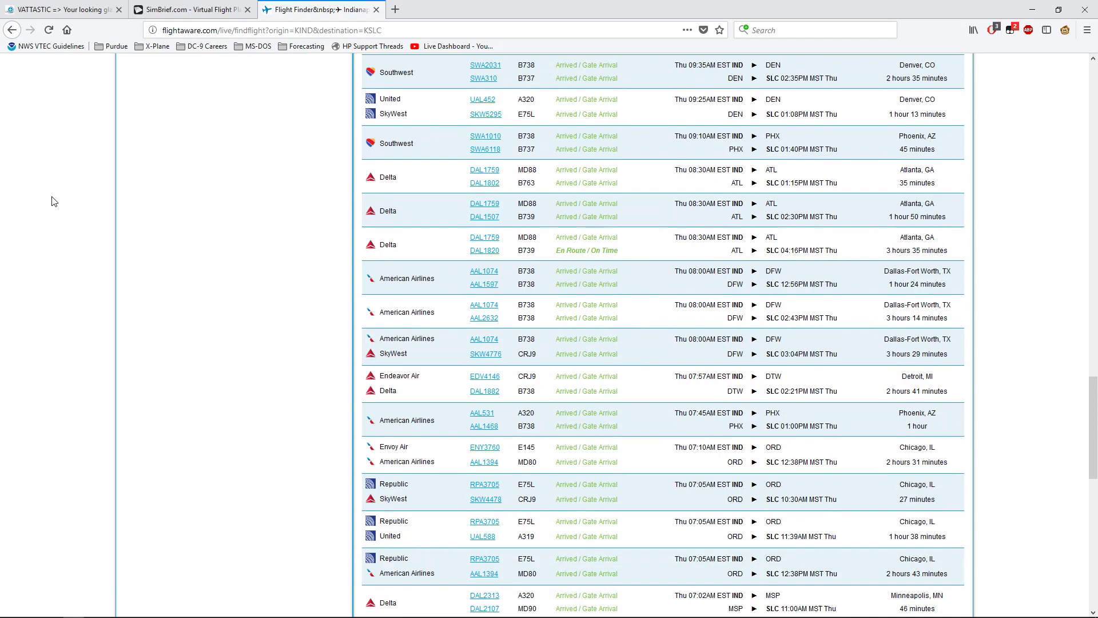
pyautogui.scroll(-5, 54, 202)
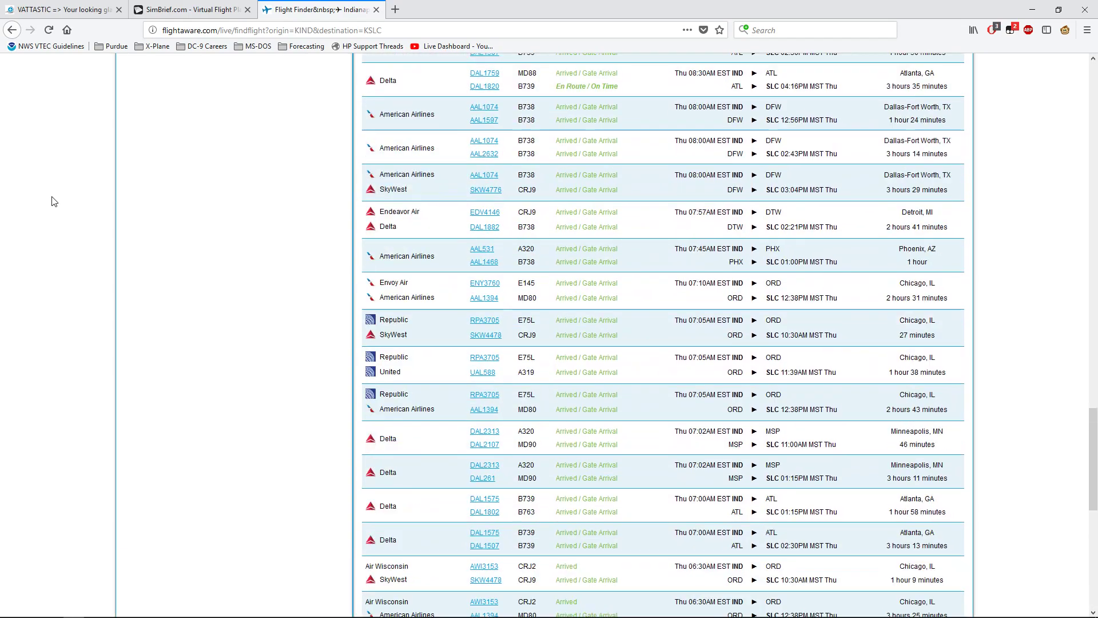
pyautogui.scroll(20, 54, 201)
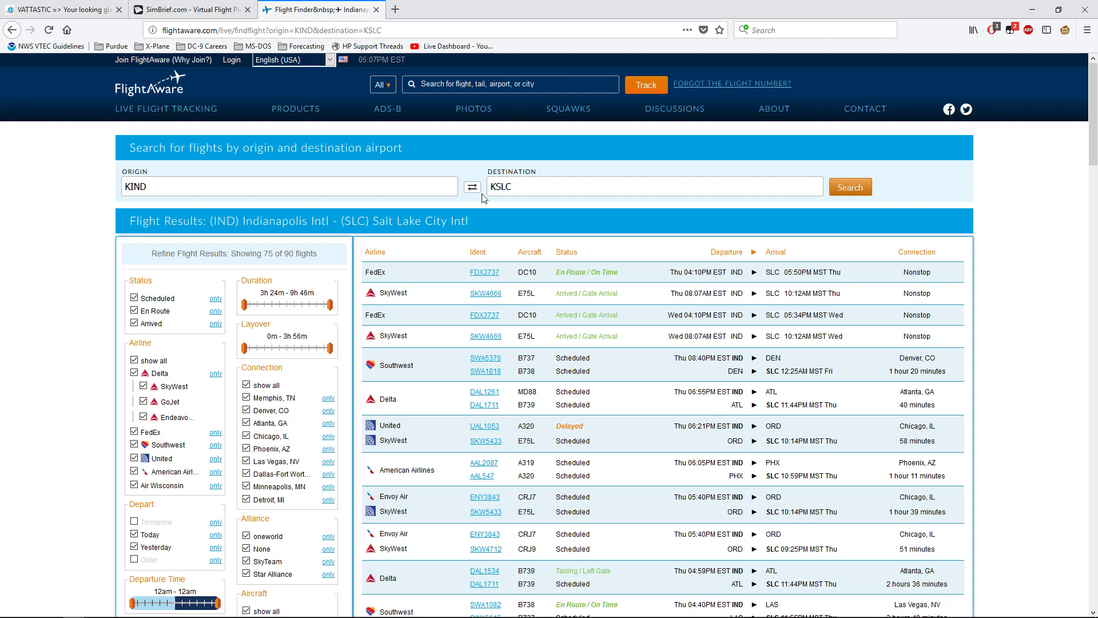
pyautogui.click(475, 295)
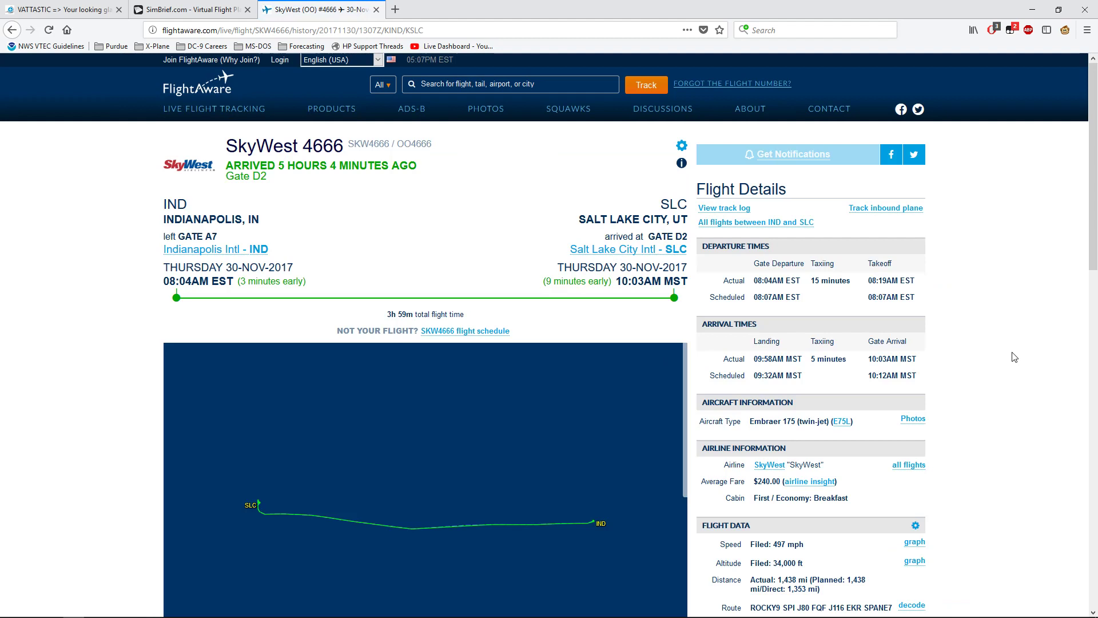
# Copy the filed route ROCKY9 SPI J80 FQF J116 EKR SPANE7 and return to SimBrief
pyautogui.scroll(-1, 835, 495)
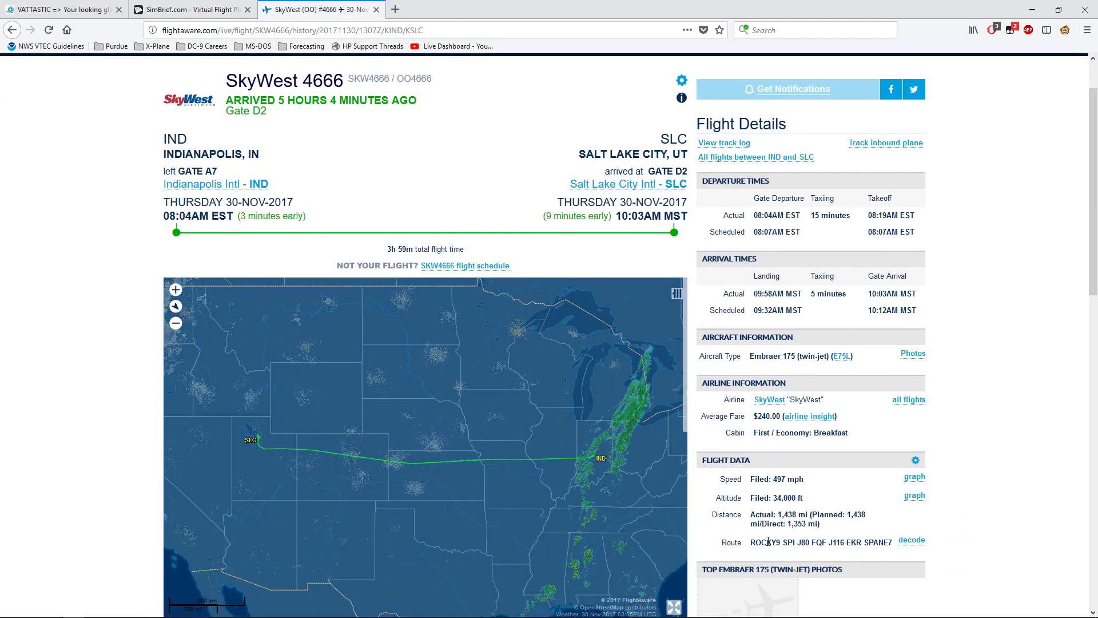
pyautogui.moveTo(750, 541); pyautogui.dragTo(891, 545)
pyautogui.rightClick(885, 545)
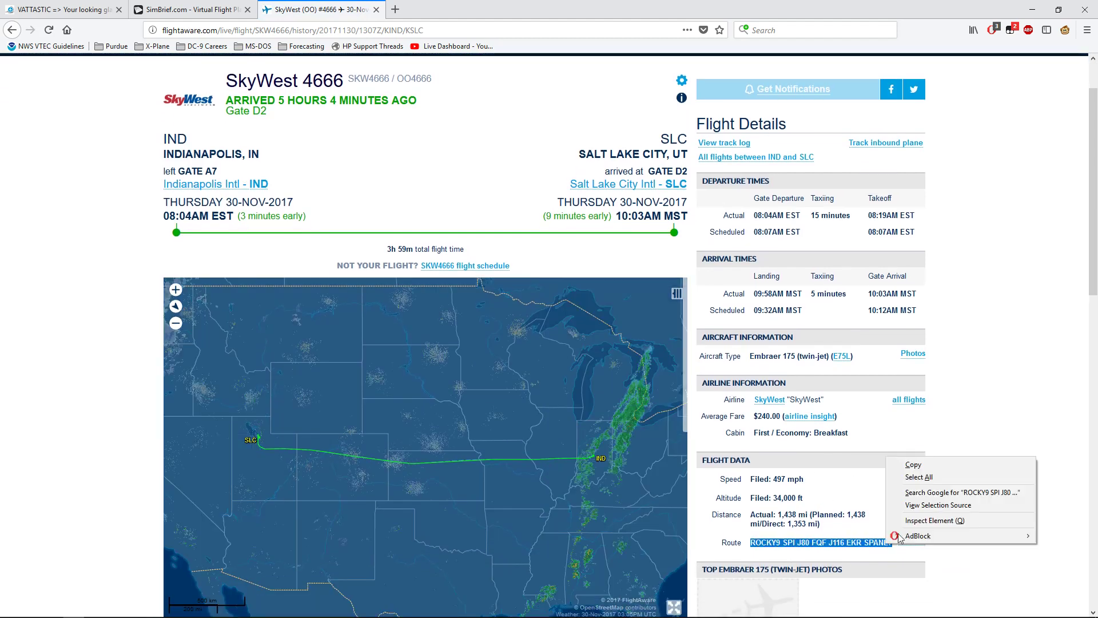
pyautogui.click(901, 463)
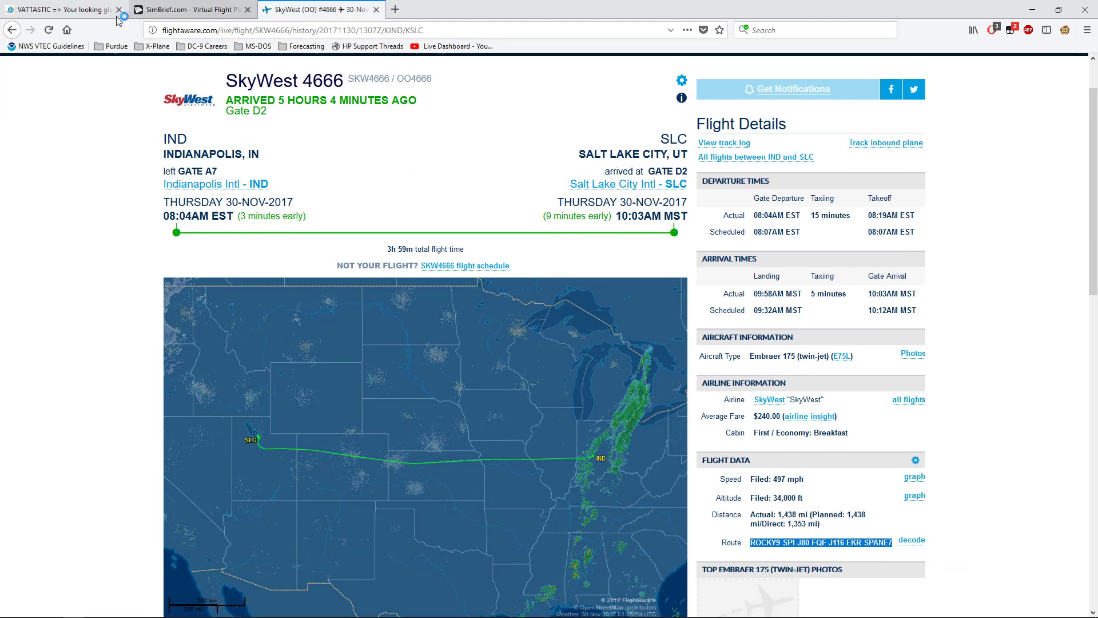
pyautogui.click(183, 10)
pyautogui.scroll(-2, 233, 372)
pyautogui.scroll(-1, 234, 373)
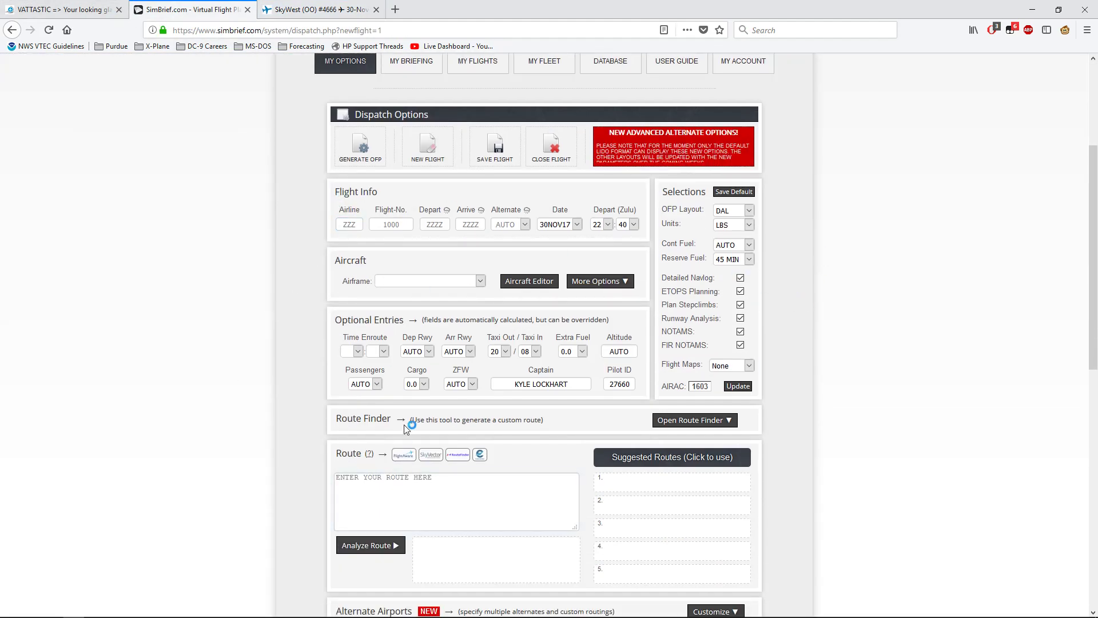
# Enter airline SKW, flight number 4666, departure KIND and arrival KSLC
pyautogui.click(351, 225)
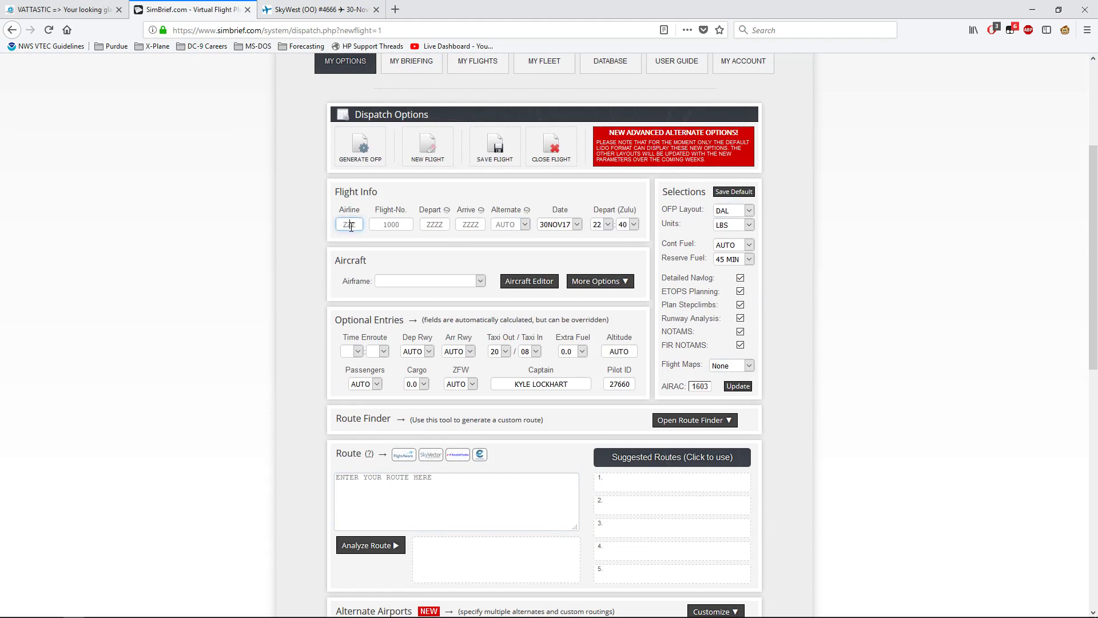
pyautogui.write('SKW')
pyautogui.press('Tab')
pyautogui.write('4666')
pyautogui.press('Tab')
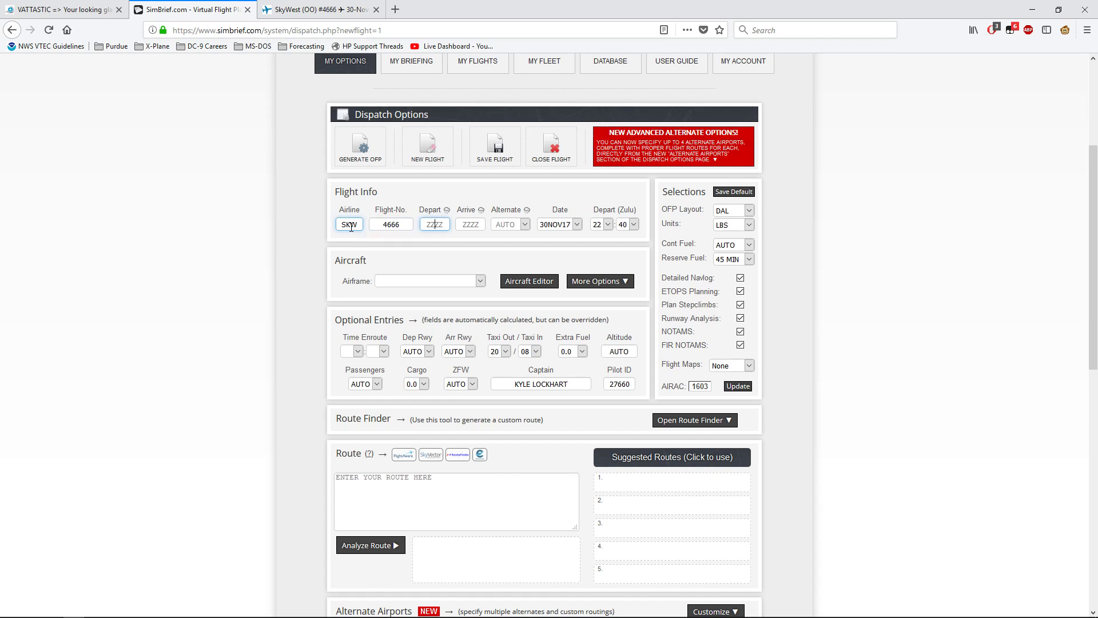
pyautogui.write('KIND')
pyautogui.press('Tab')
pyautogui.write('KSLC')
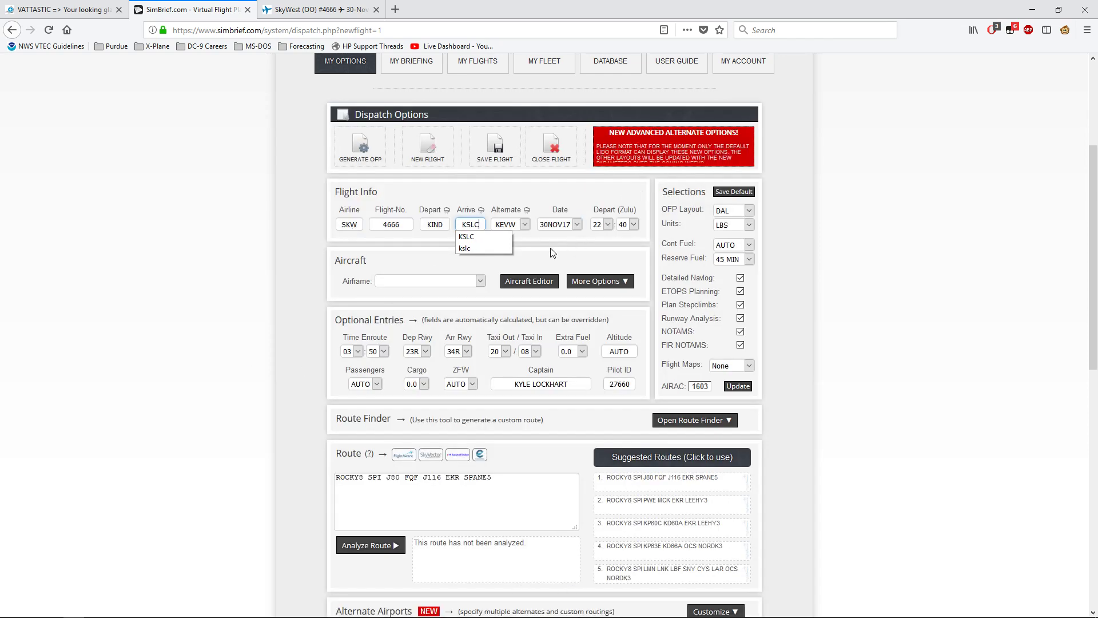
# Select the E175 - EMB-175 airframe, checking the SkyWest aircraft type on FlightAware
pyautogui.click(447, 280)
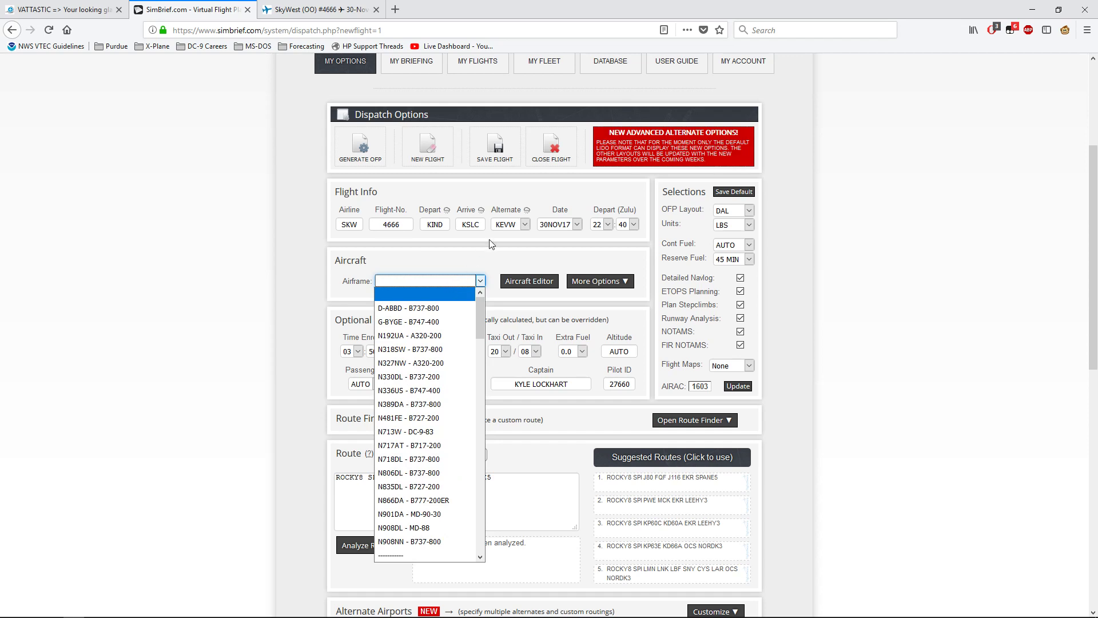
pyautogui.click(525, 224)
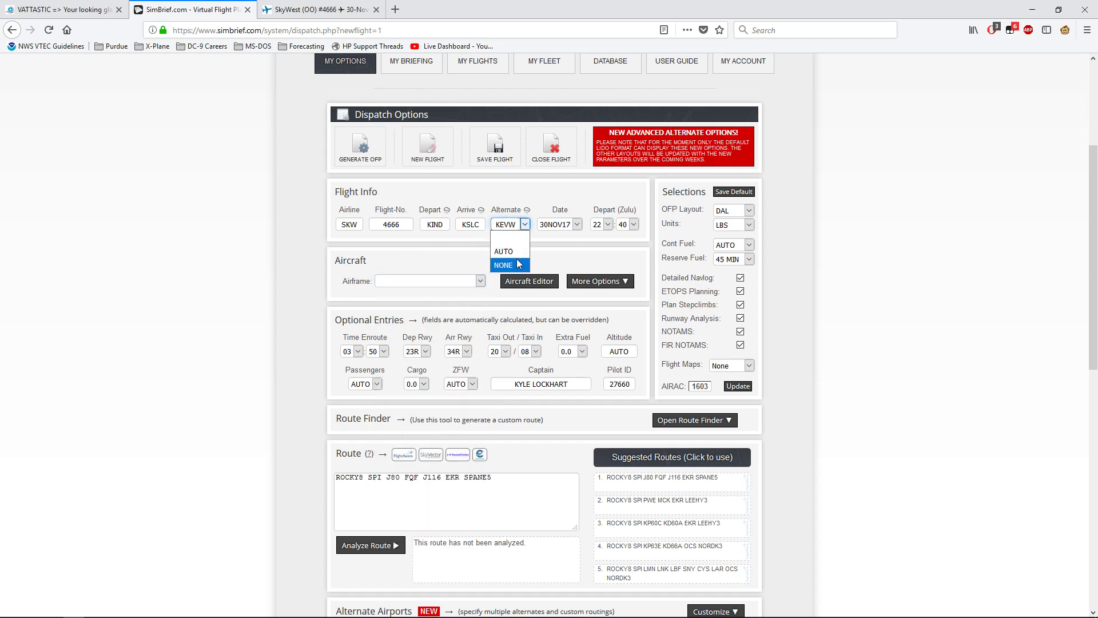
pyautogui.click(577, 225)
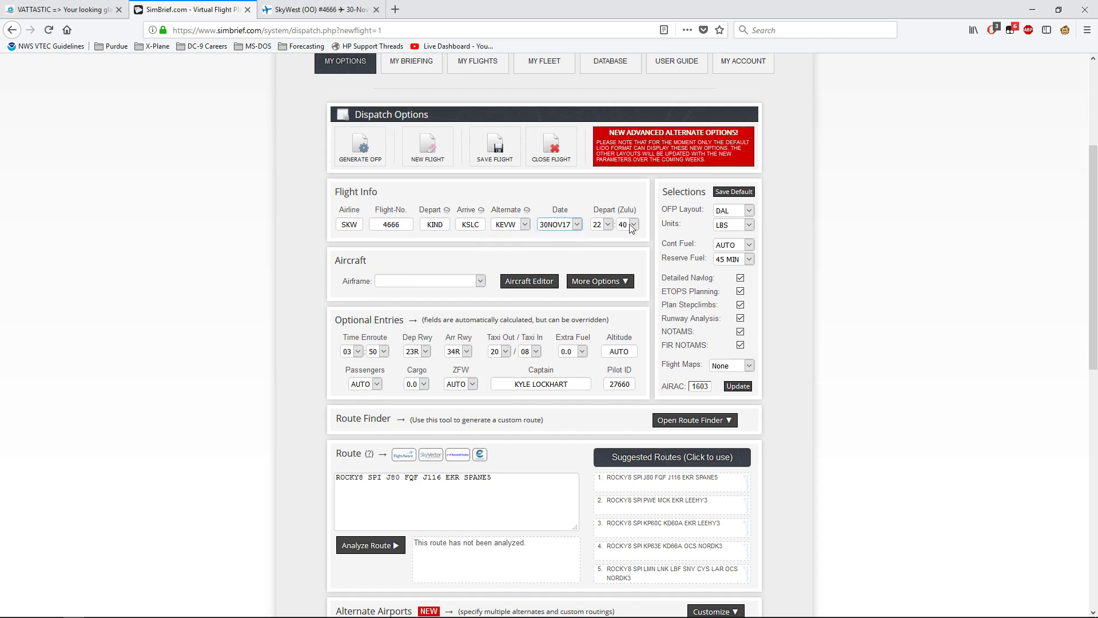
pyautogui.click(480, 281)
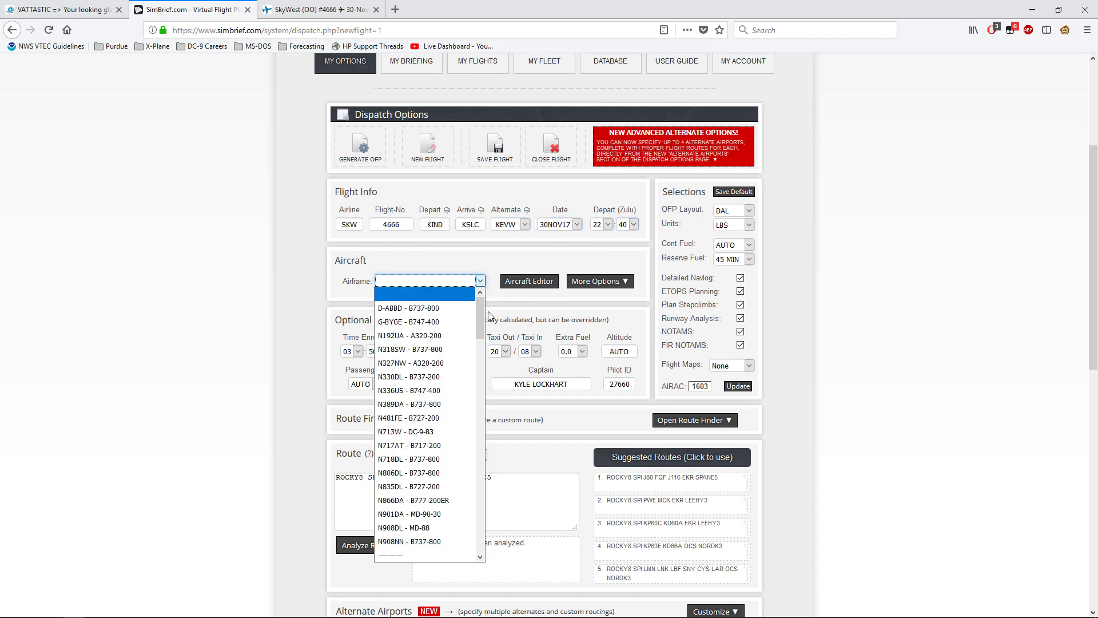
pyautogui.moveTo(481, 321); pyautogui.dragTo(489, 486)
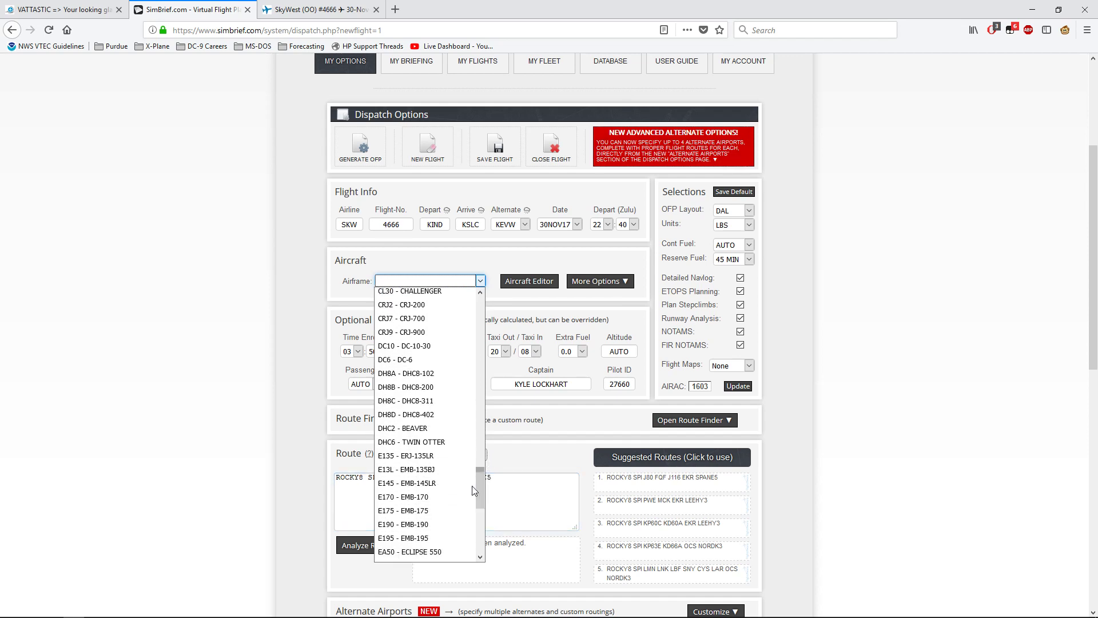
pyautogui.click(330, 10)
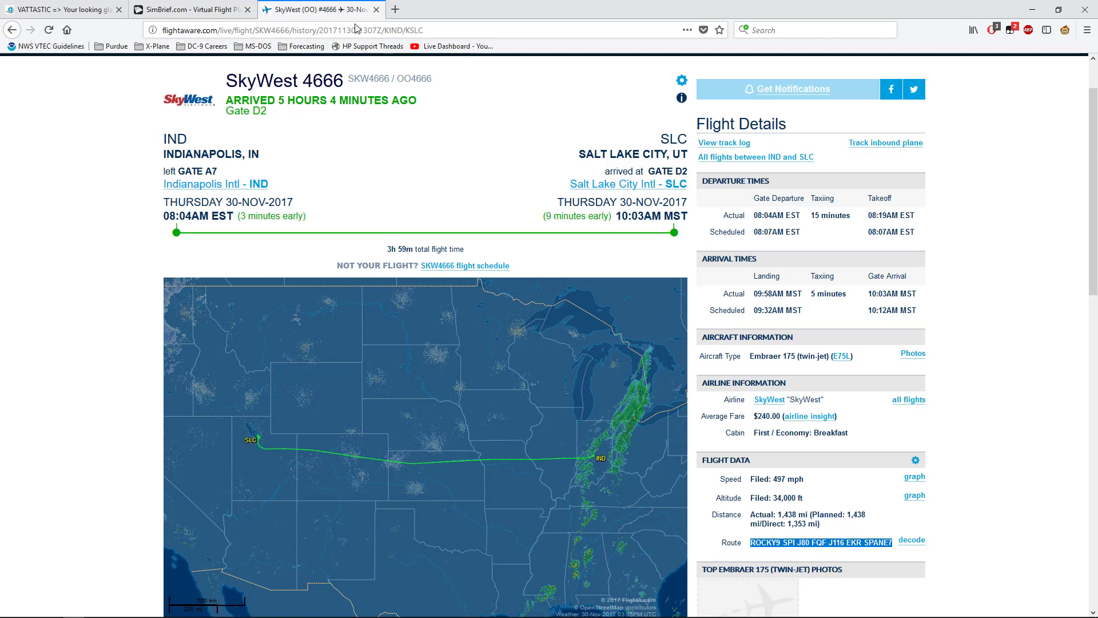
pyautogui.click(194, 9)
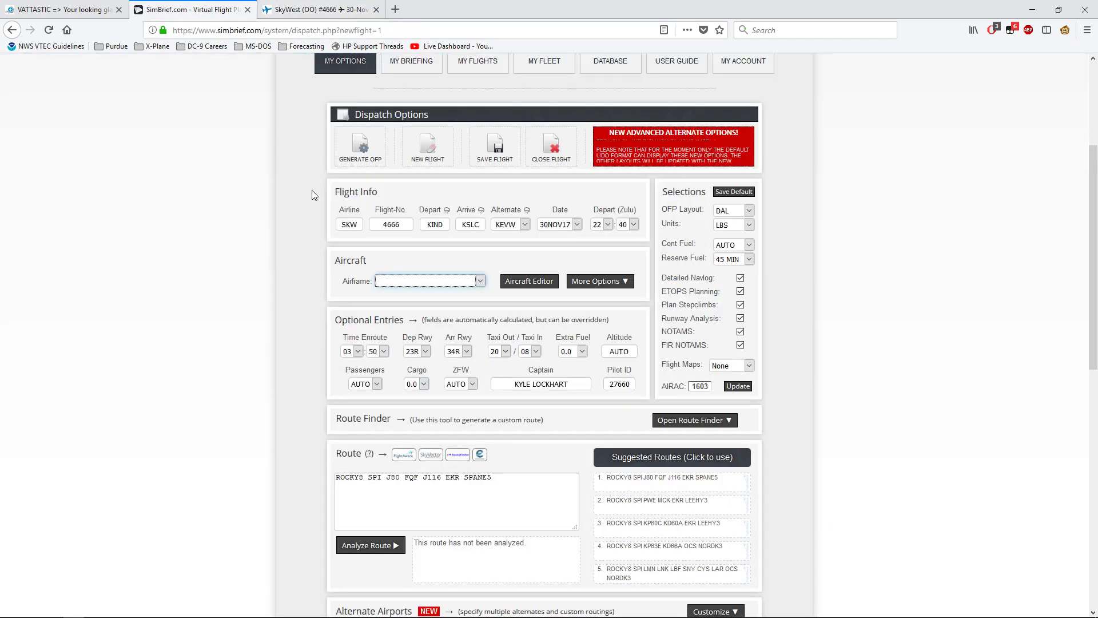
pyautogui.click(406, 281)
pyautogui.scroll(-10, 423, 489)
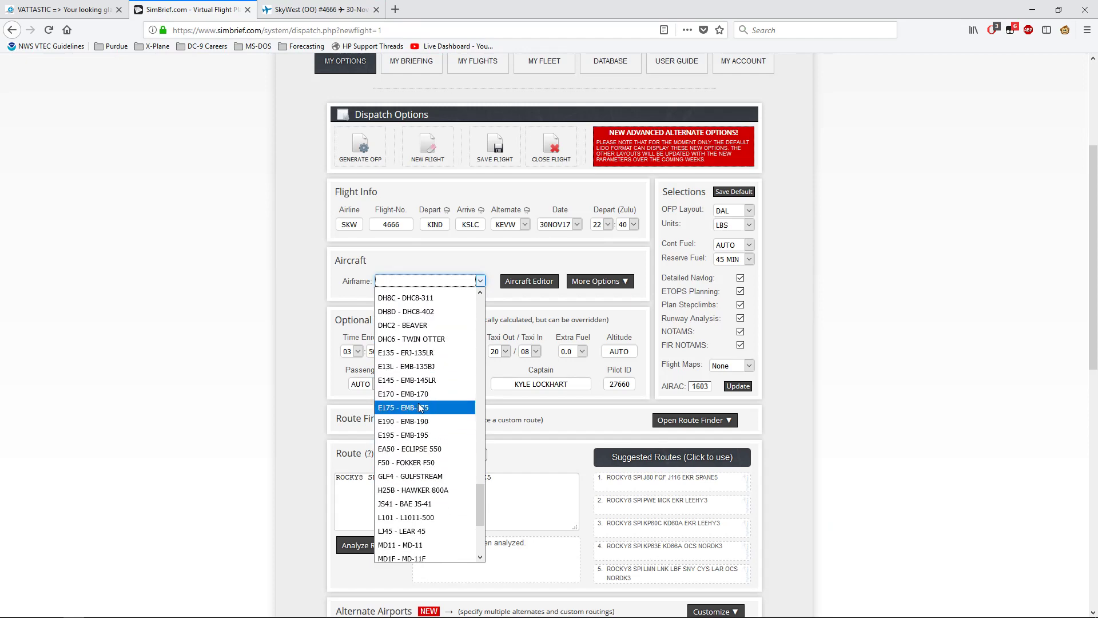
pyautogui.click(420, 407)
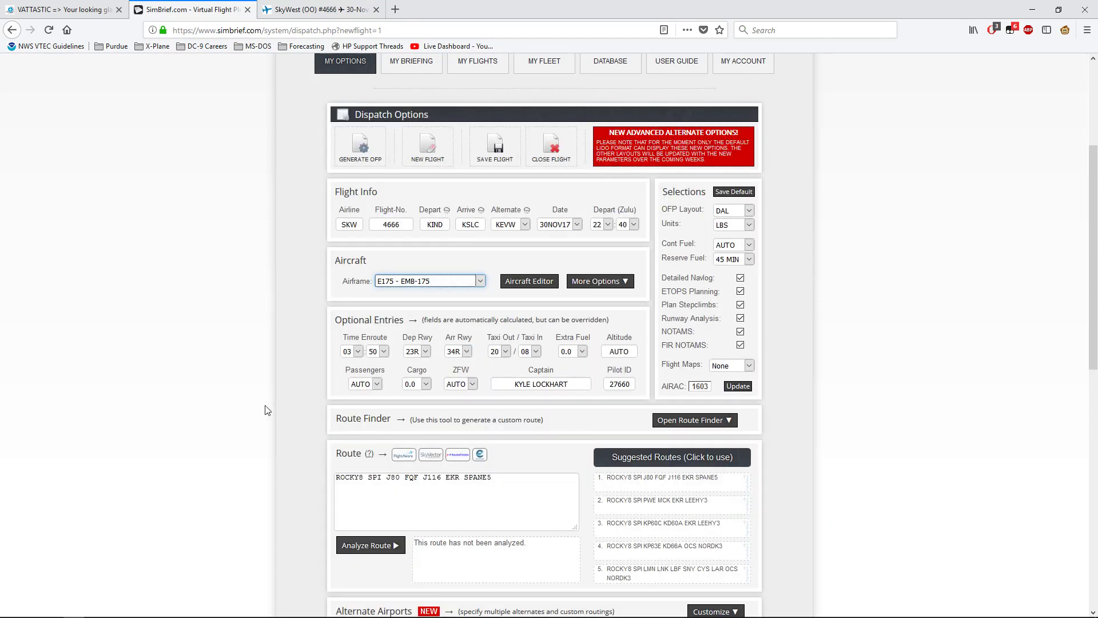
pyautogui.scroll(-2, 266, 409)
pyautogui.click(312, 9)
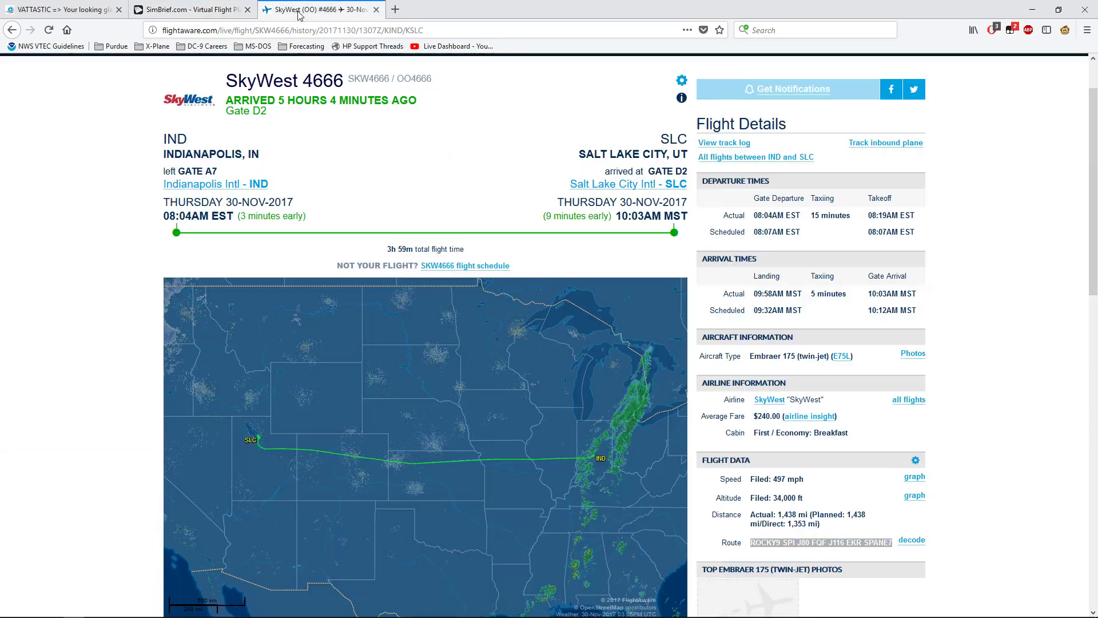
# Keep departure runway 23R and set taxi out to 10 and taxi in to 05 minutes
pyautogui.click(199, 14)
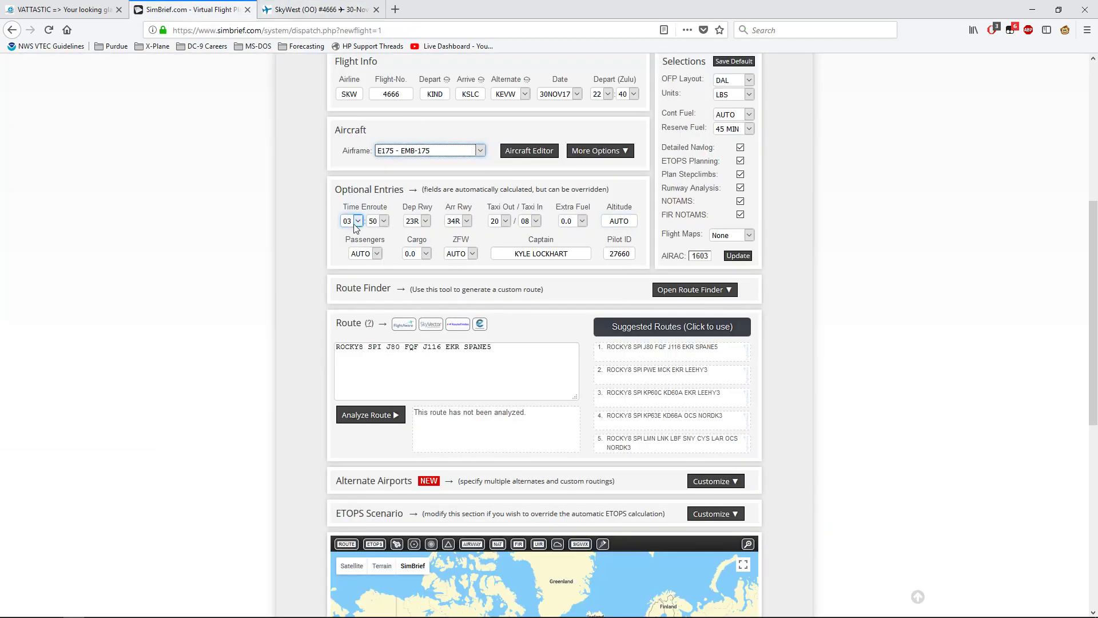
pyautogui.click(417, 222)
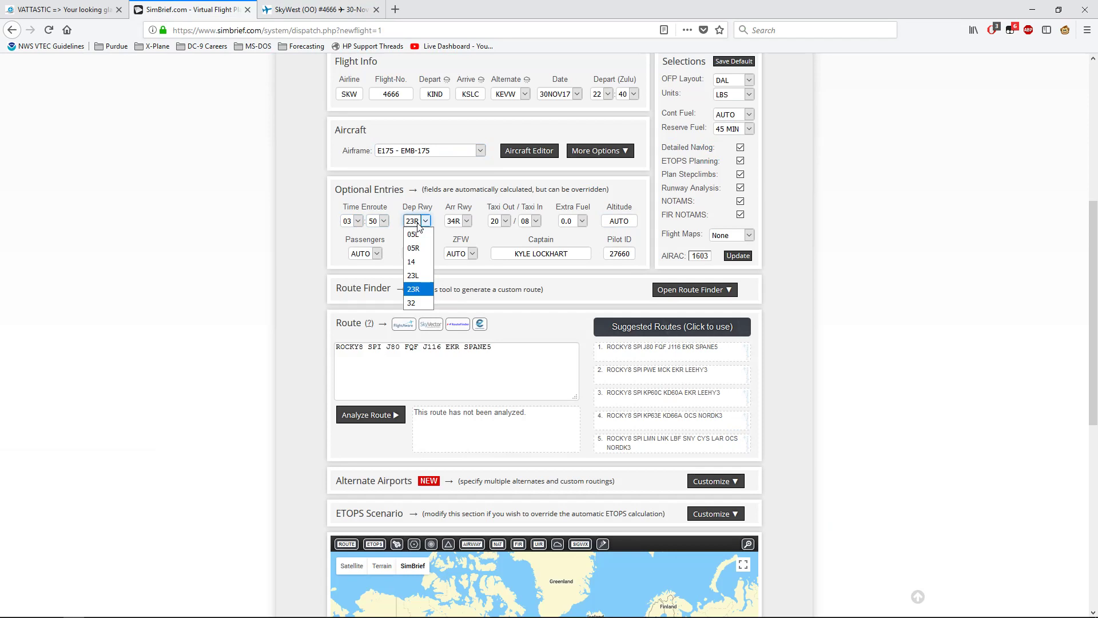
pyautogui.click(418, 222)
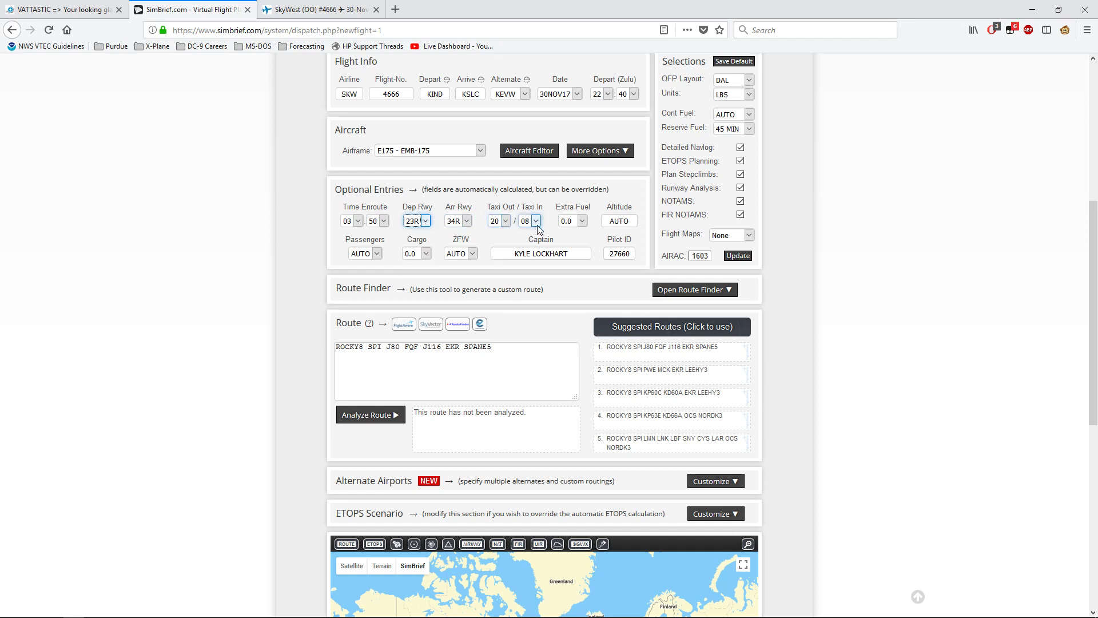
pyautogui.click(498, 221)
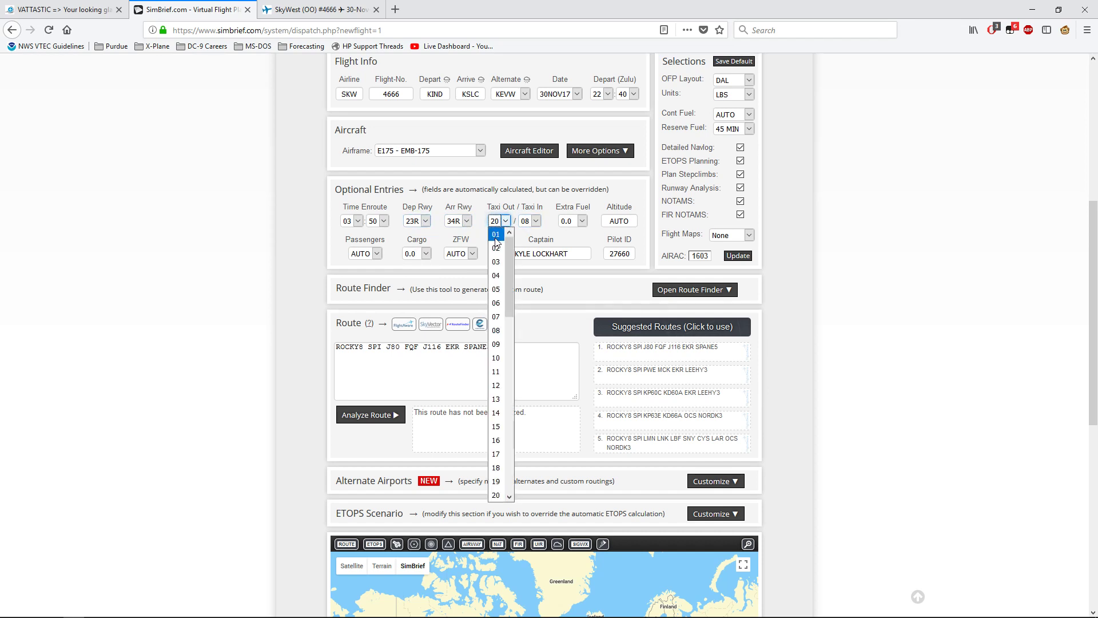
pyautogui.click(497, 358)
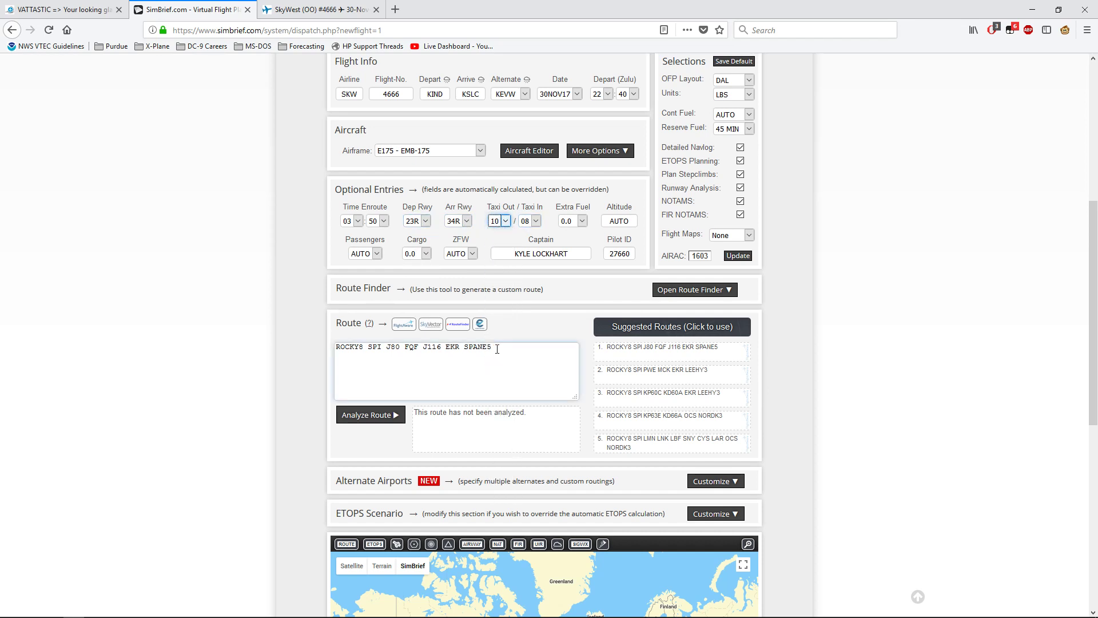
pyautogui.click(537, 221)
pyautogui.click(527, 288)
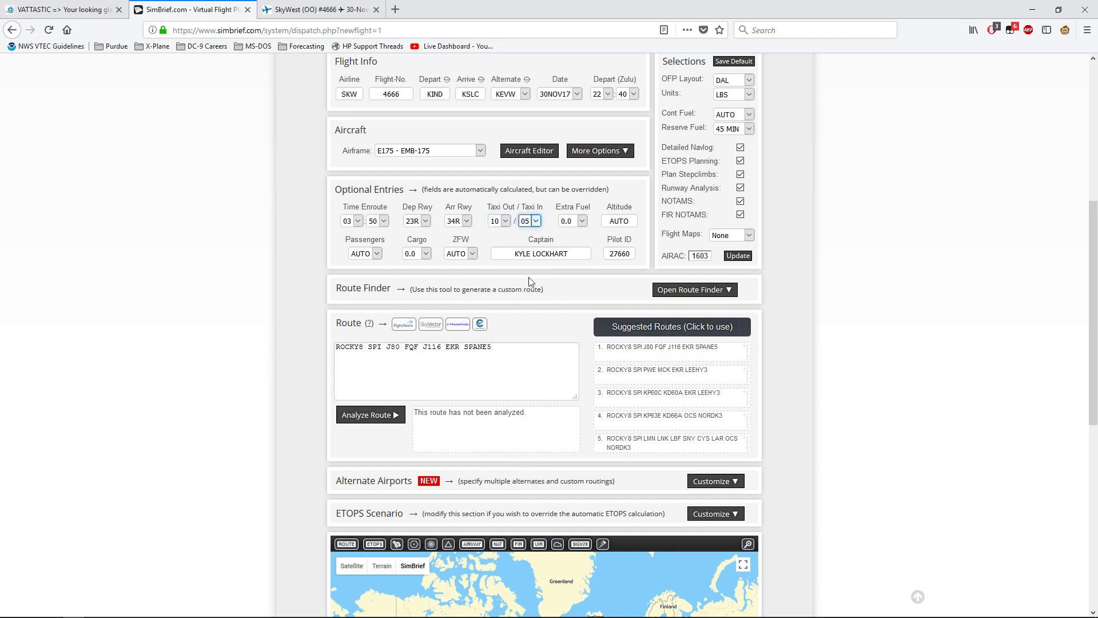
# Leave extra fuel at 0.0 and set the cruise altitude to FL340
pyautogui.click(582, 222)
pyautogui.moveTo(585, 229)
pyautogui.mouseDown()
pyautogui.moveTo(597, 499)
pyautogui.moveTo(604, 220)
pyautogui.mouseUp()
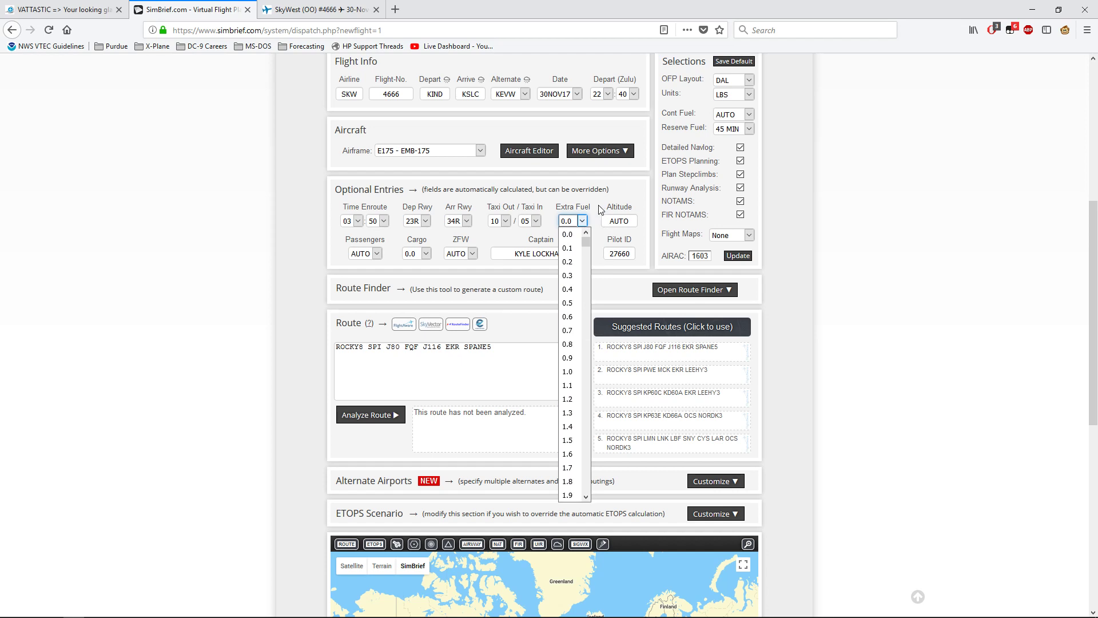
pyautogui.click(601, 209)
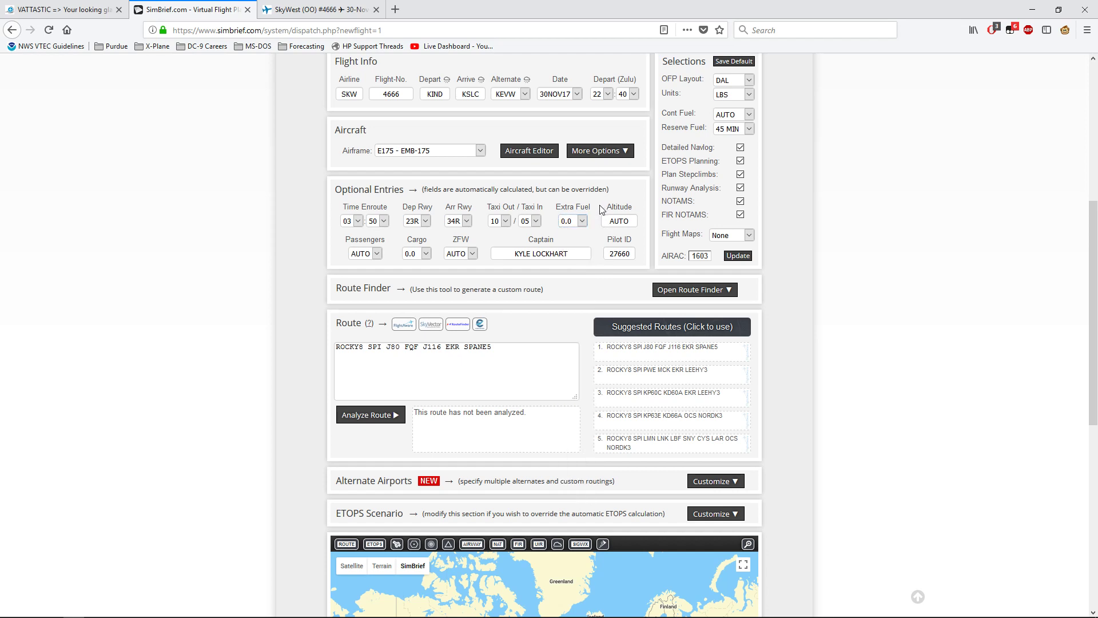
pyautogui.click(631, 220)
pyautogui.moveTo(633, 221); pyautogui.dragTo(583, 217)
pyautogui.write('FL340')
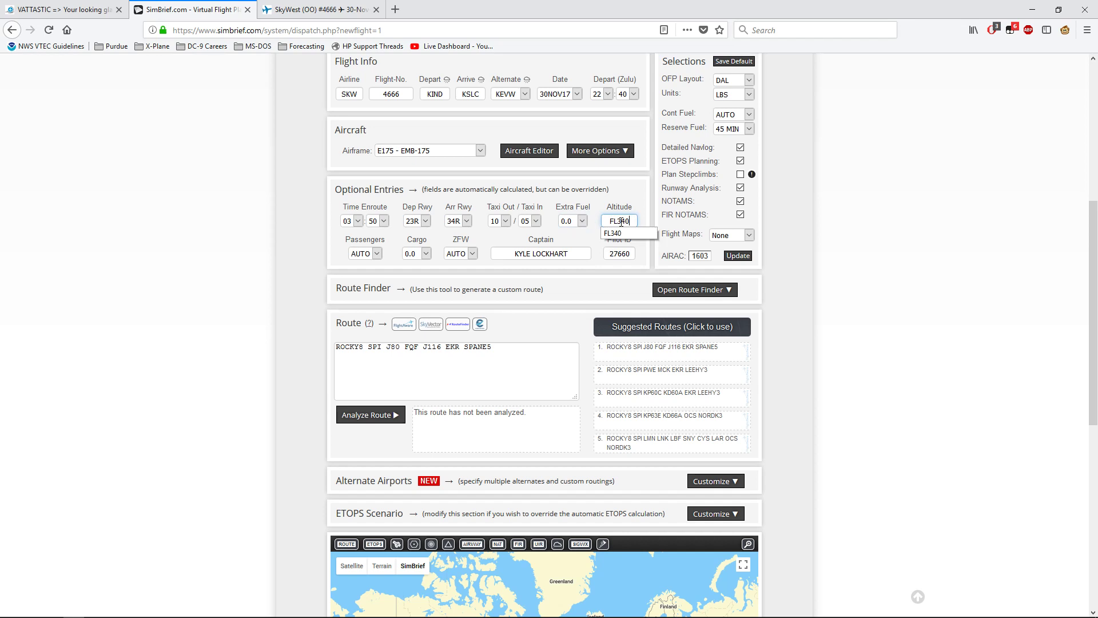
pyautogui.click(623, 205)
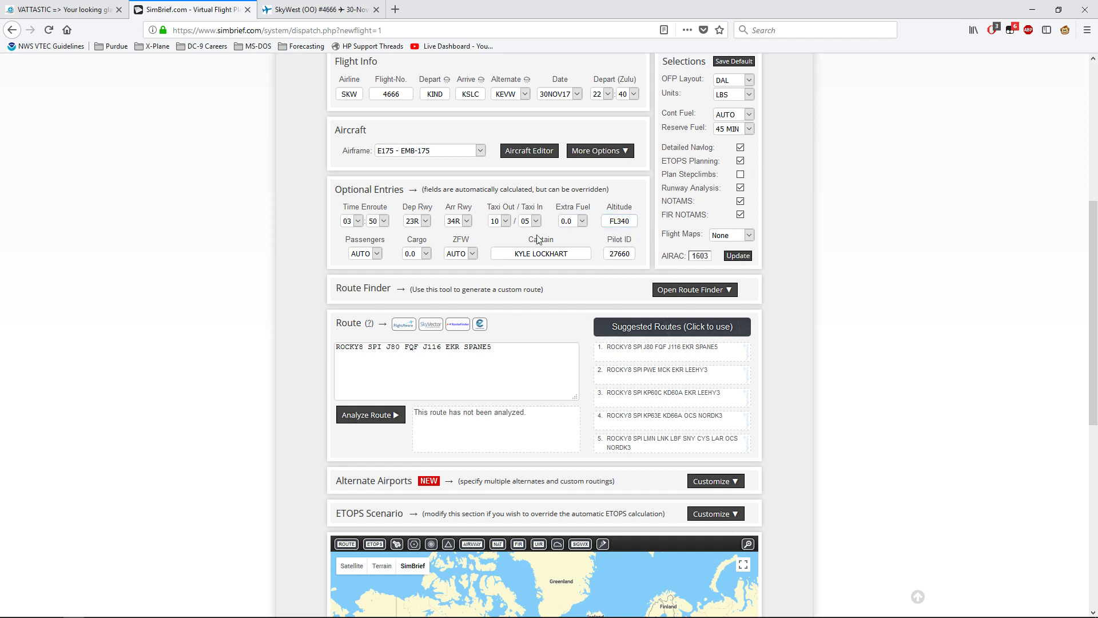
# Keep passenger count on AUTO and leave the captain's name unchanged
pyautogui.click(377, 253)
pyautogui.click(378, 254)
pyautogui.click(377, 253)
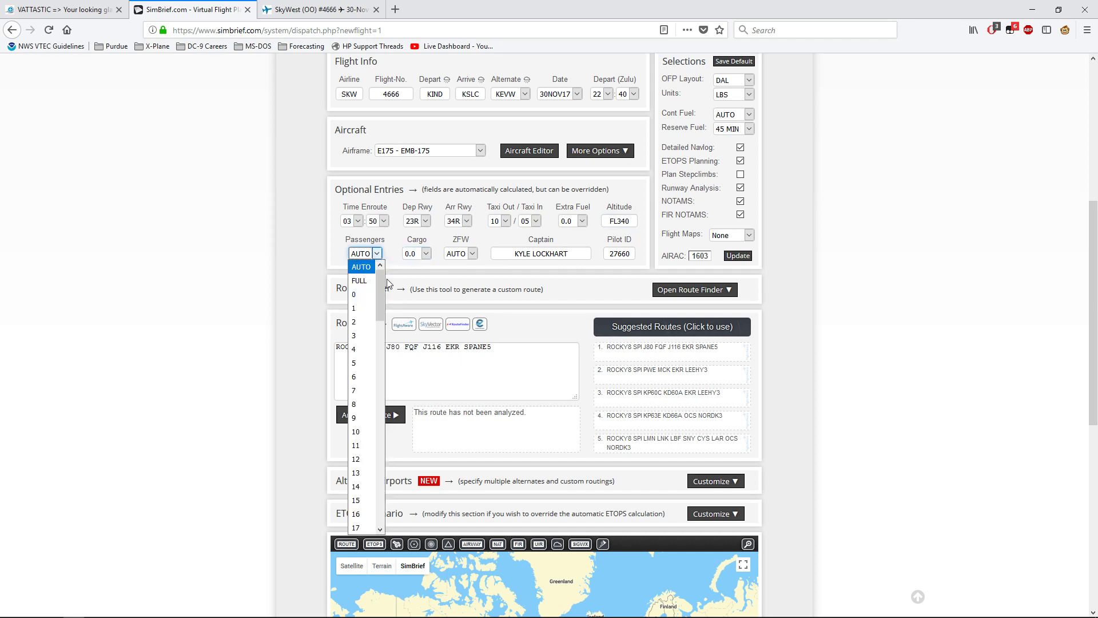
pyautogui.moveTo(380, 291); pyautogui.dragTo(375, 499)
pyautogui.click(380, 253)
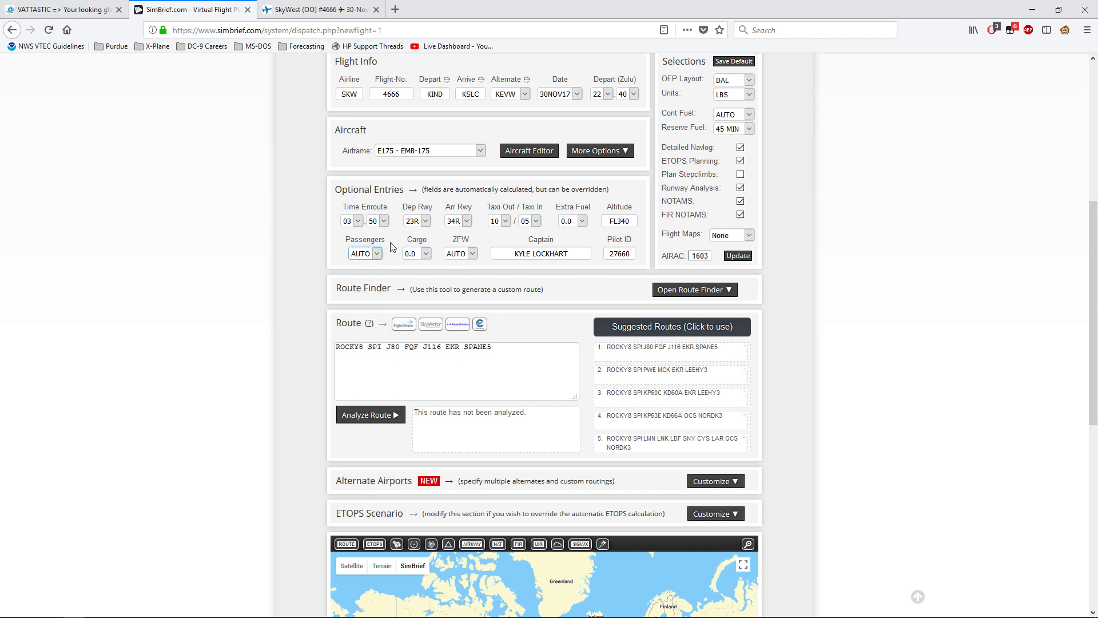
pyautogui.press('Tab')
pyautogui.press('Tab')
pyautogui.click(578, 258)
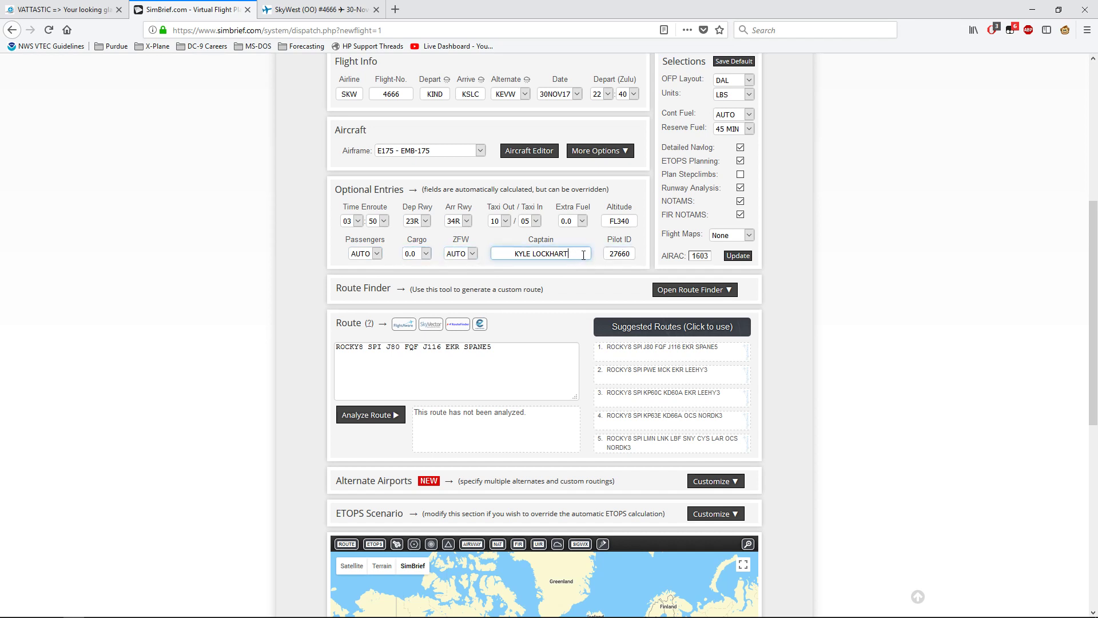
pyautogui.moveTo(583, 254); pyautogui.dragTo(443, 252)
pyautogui.press('BackSpace')
pyautogui.hotkey('ctrl', 'z')
pyautogui.click(628, 249)
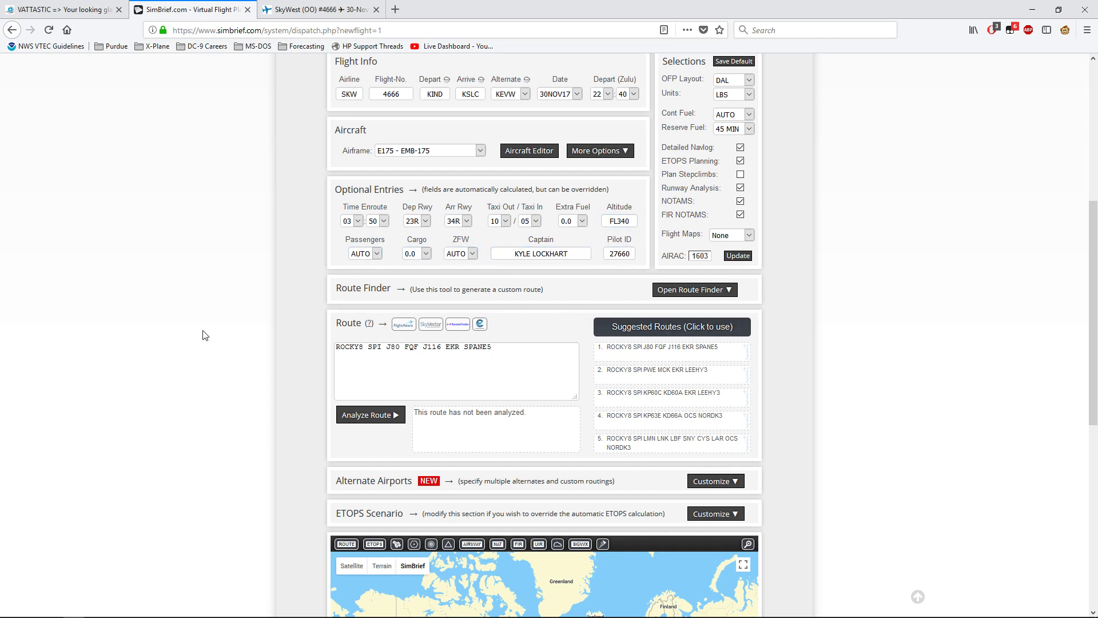
# Replace the route with the pasted FlightAware route, changing ROCKY9 to ROCKY8
pyautogui.scroll(-3, 209, 329)
pyautogui.click(431, 241)
pyautogui.hotkey('ctrl', 'a')
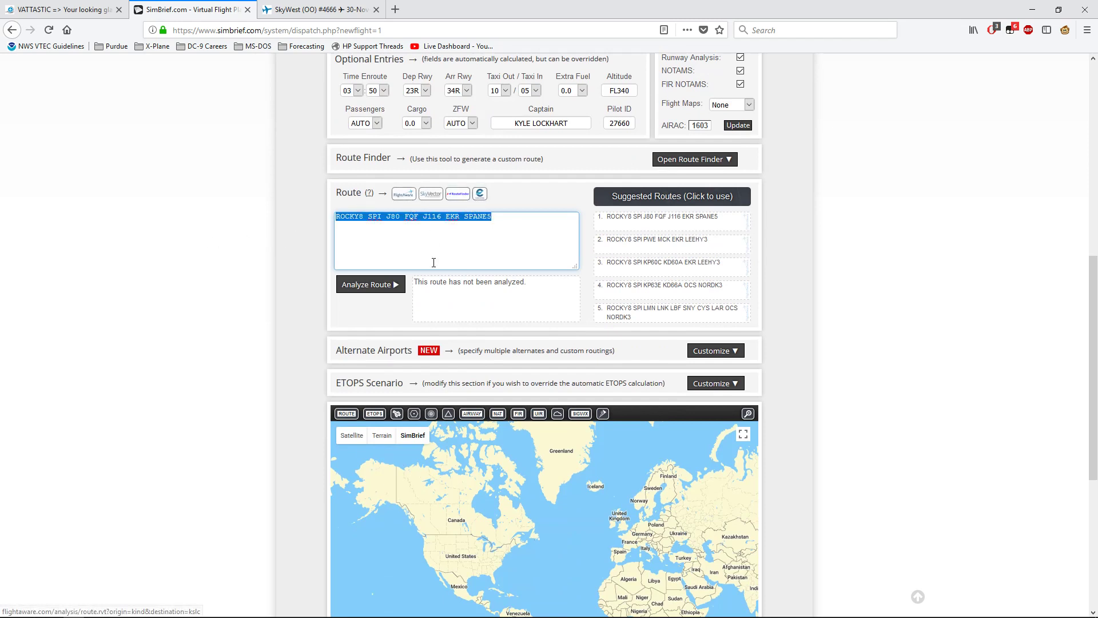
pyautogui.write('ROCKY9 SPI J80 FQF J116 EKR SPANE7')
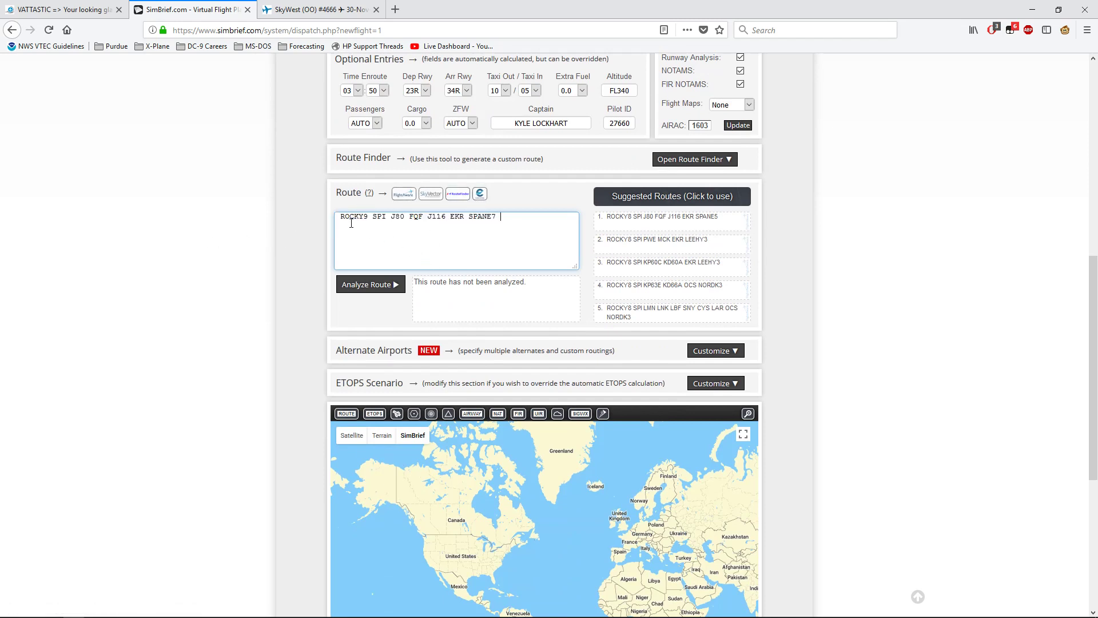
pyautogui.press('BackSpace')
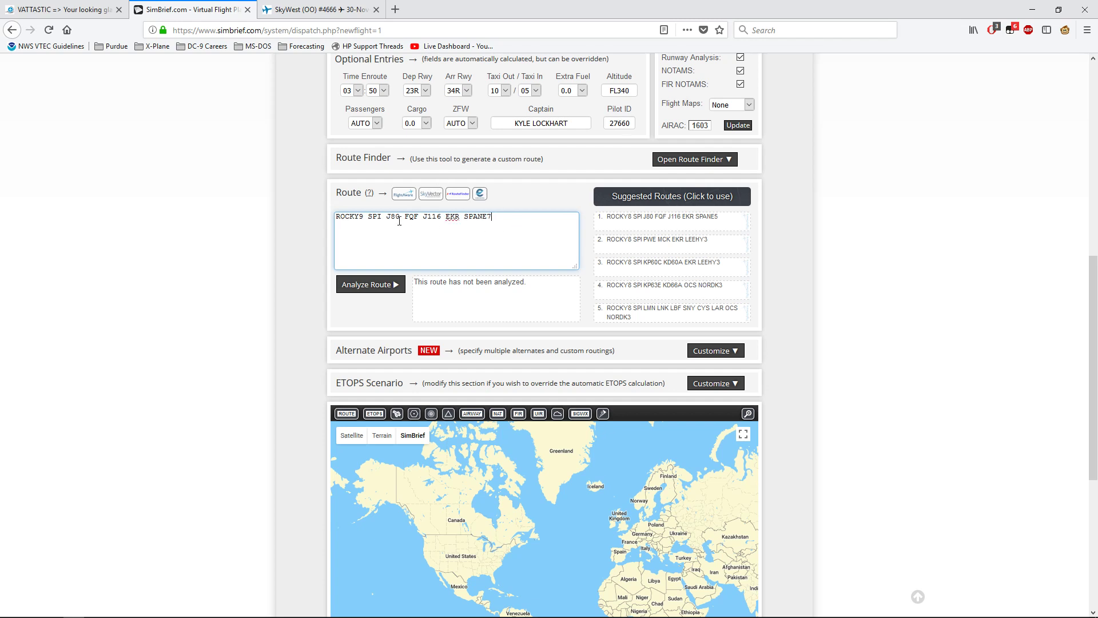
pyautogui.click(359, 220)
pyautogui.press('Delete')
pyautogui.write('8')
# Check the current AIRAC cycle number shown at the top of the page
pyautogui.scroll(8, 266, 289)
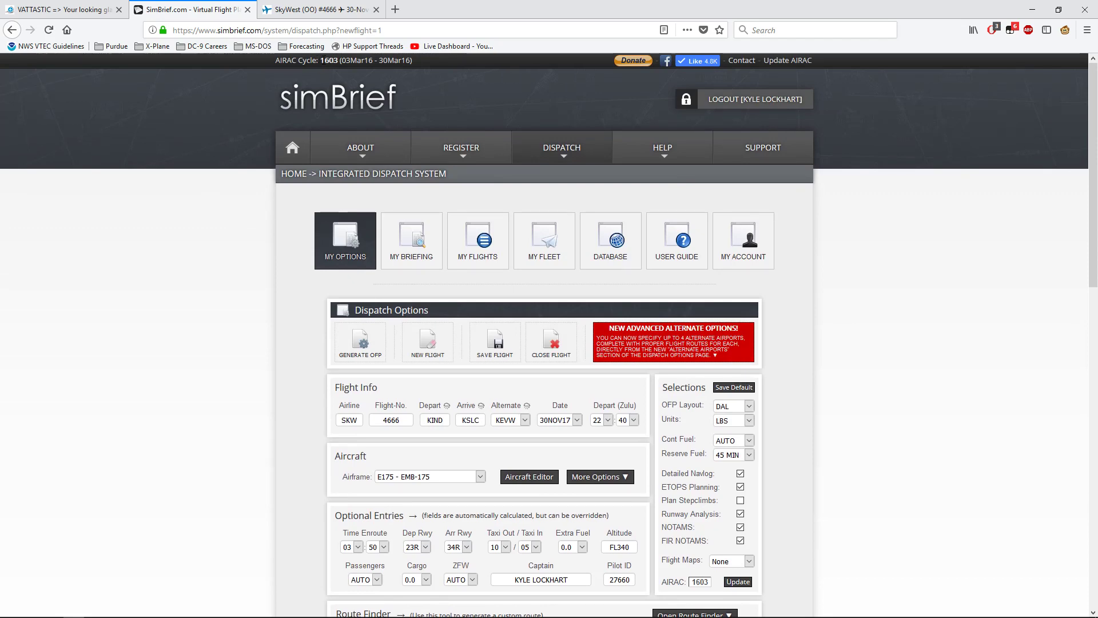
pyautogui.moveTo(320, 60); pyautogui.dragTo(337, 60)
pyautogui.scroll(-7, 235, 268)
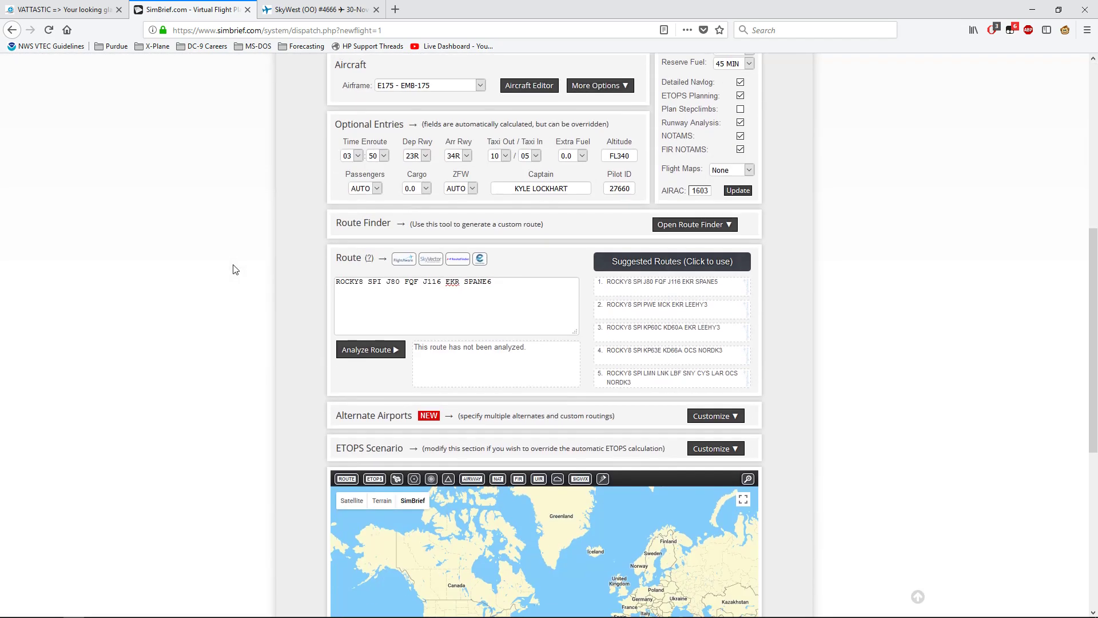
# Analyze the route, change SPANE6 to SPANE5, and re-analyze to a valid 1228 nm route
pyautogui.click(369, 351)
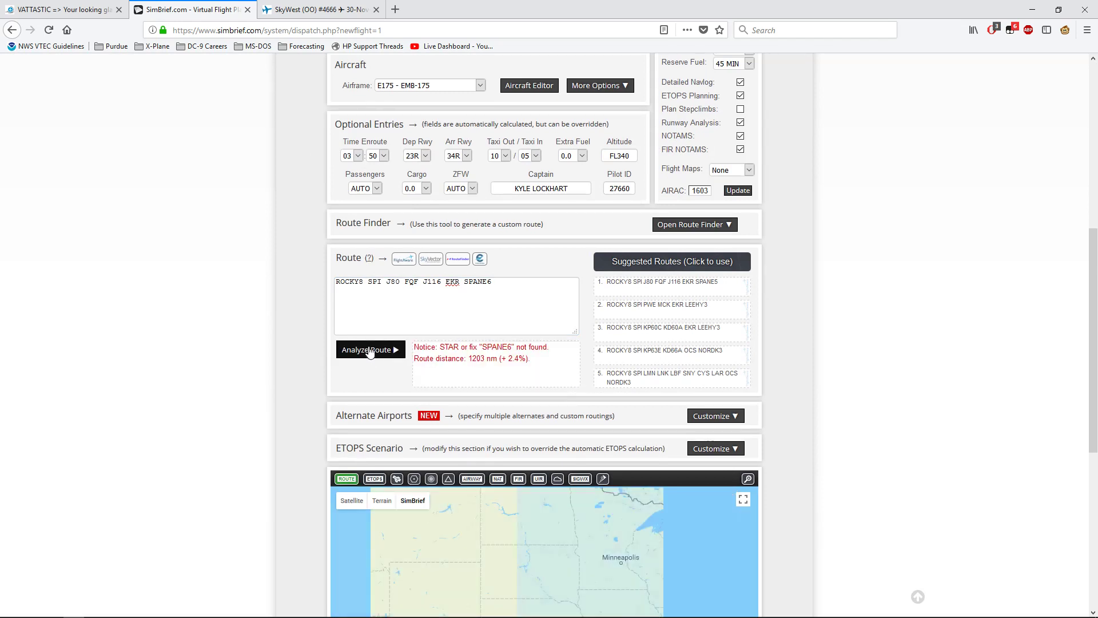
pyautogui.moveTo(494, 283); pyautogui.dragTo(489, 285)
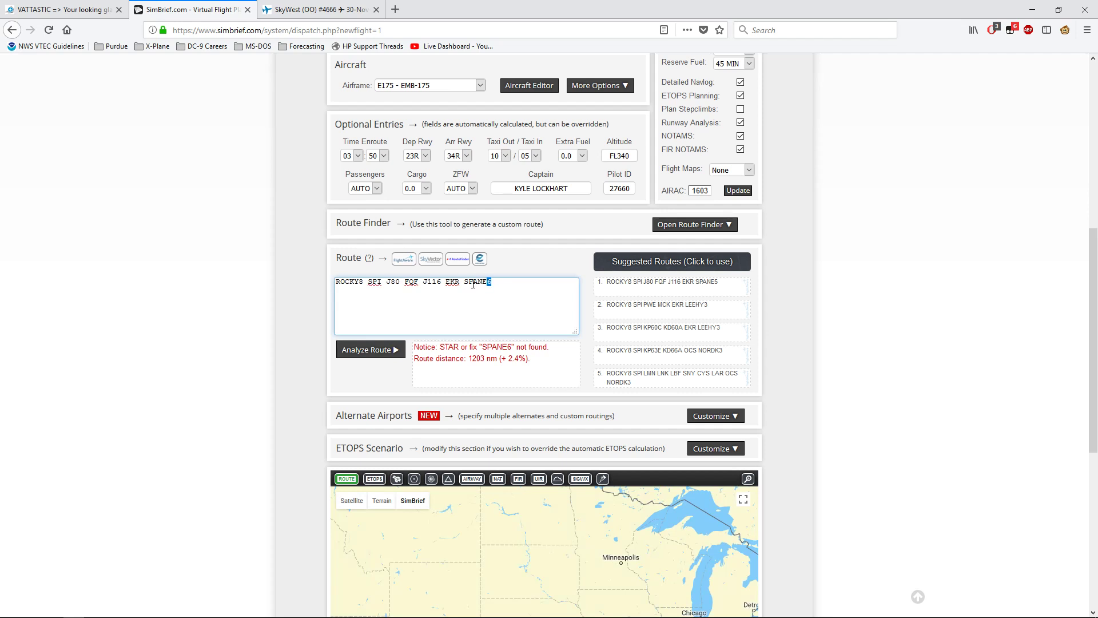
pyautogui.write('5')
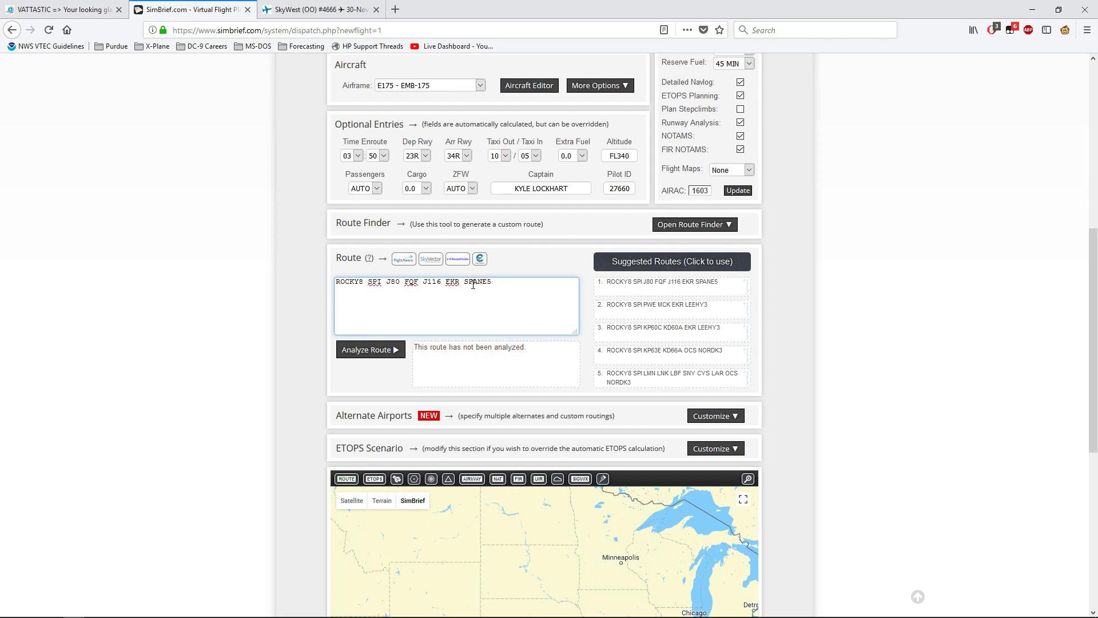
pyautogui.click(372, 351)
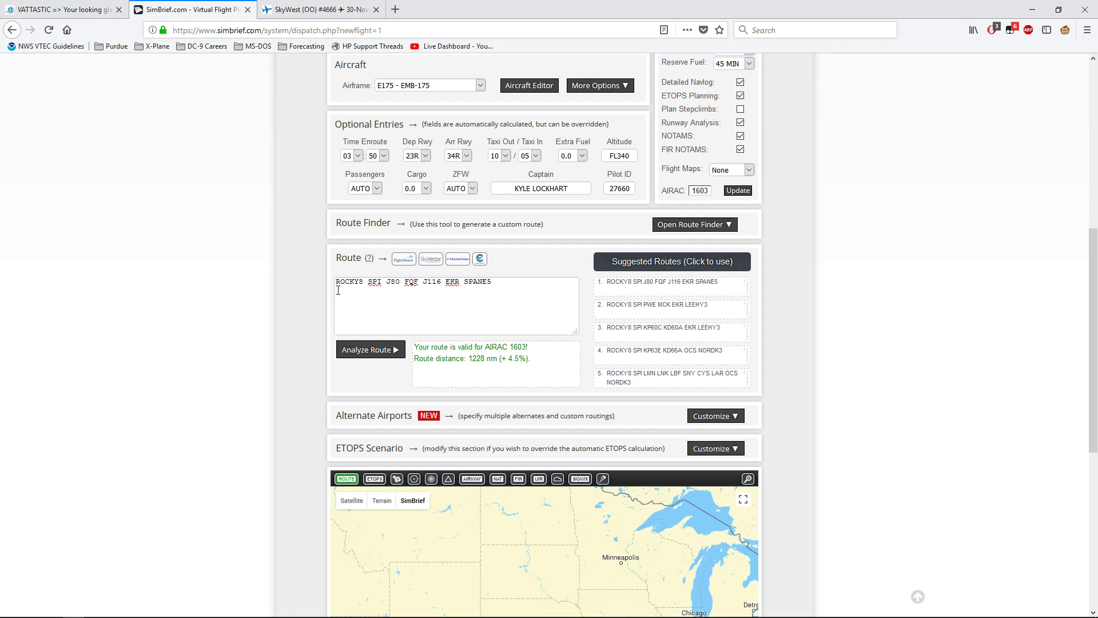
pyautogui.click(368, 282)
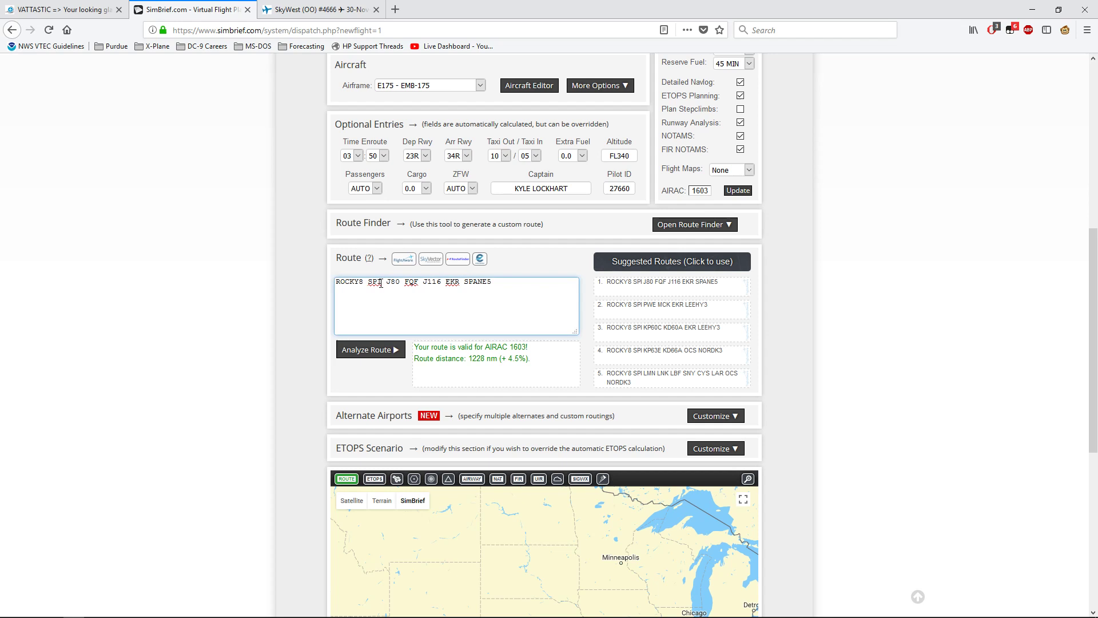
pyautogui.click(313, 289)
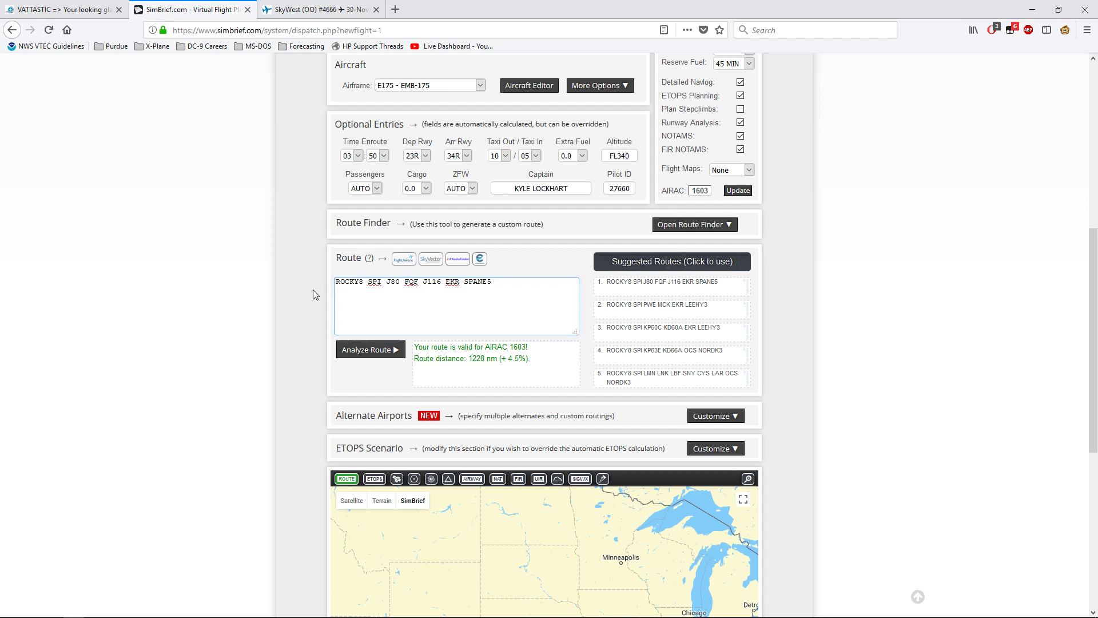
pyautogui.scroll(-3, 311, 290)
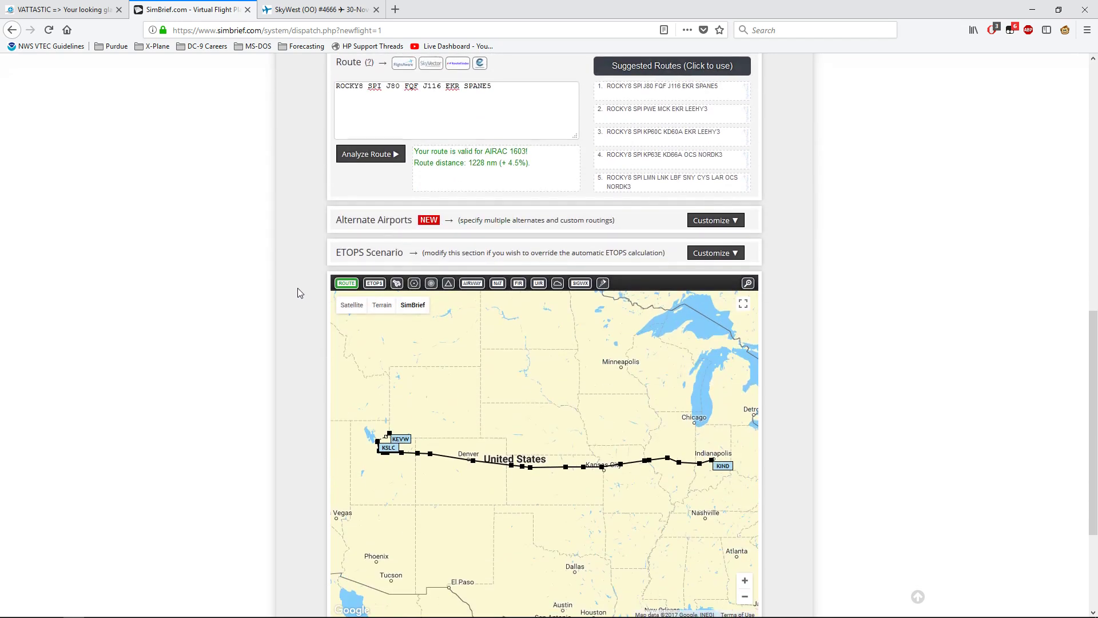
pyautogui.click(383, 132)
pyautogui.moveTo(424, 87); pyautogui.dragTo(442, 85)
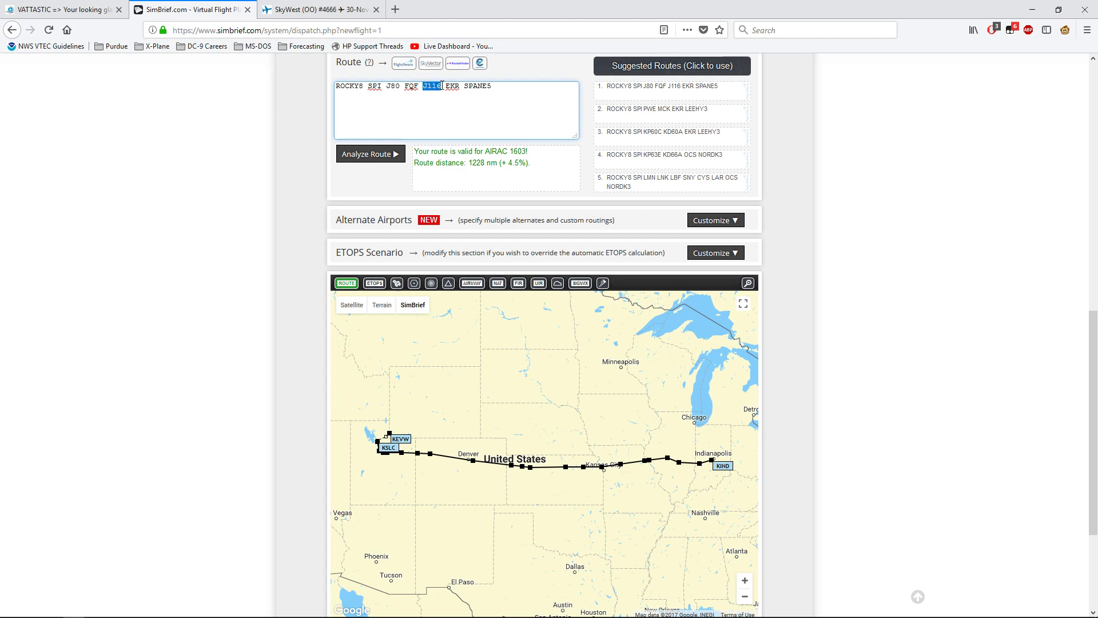
pyautogui.click(448, 86)
pyautogui.moveTo(459, 87); pyautogui.dragTo(495, 87)
pyautogui.click(447, 88)
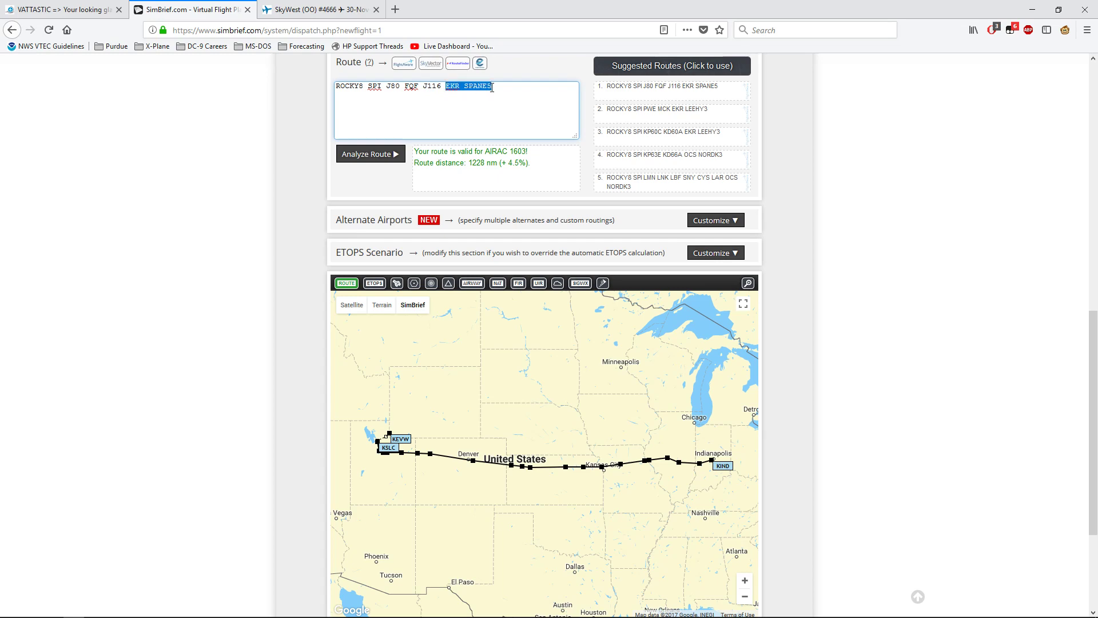
pyautogui.click(381, 138)
pyautogui.scroll(-5, 240, 229)
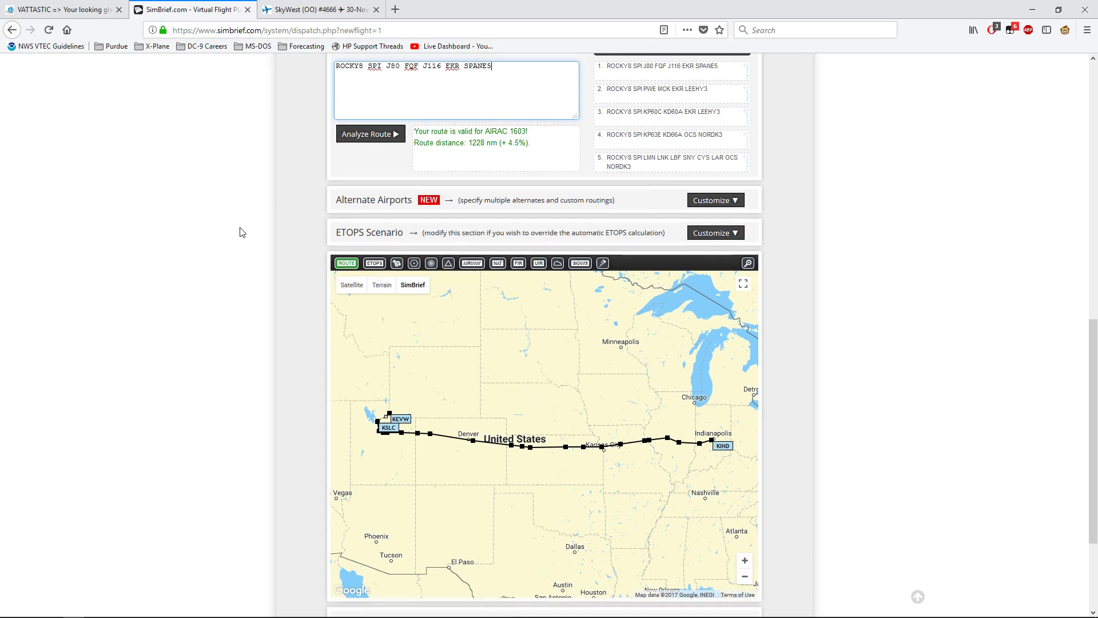
pyautogui.scroll(10, 243, 232)
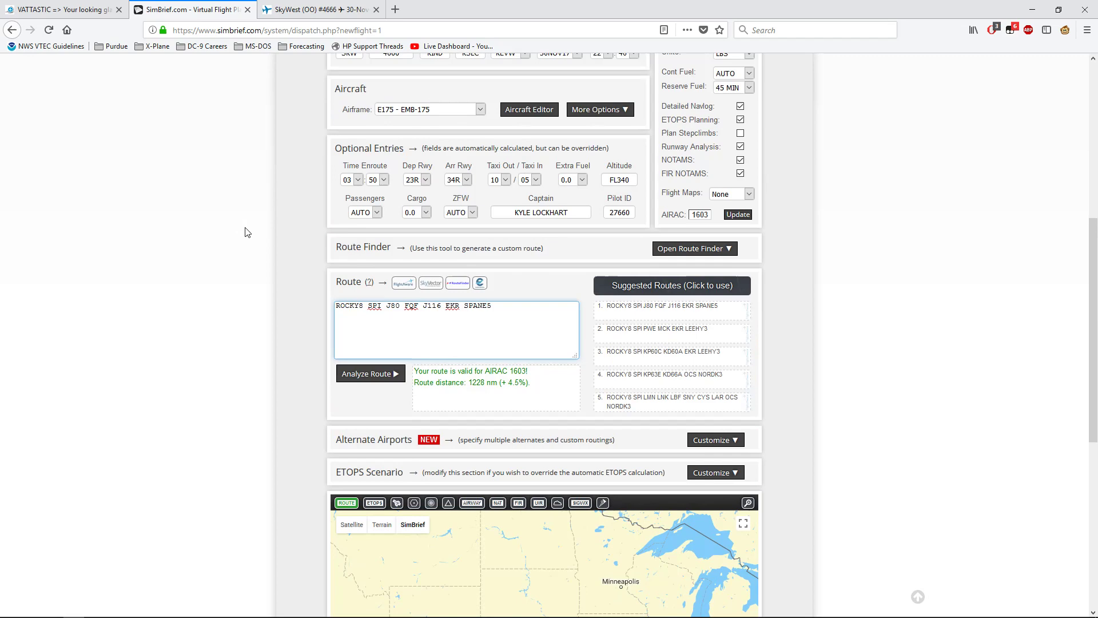
pyautogui.scroll(-10, 246, 232)
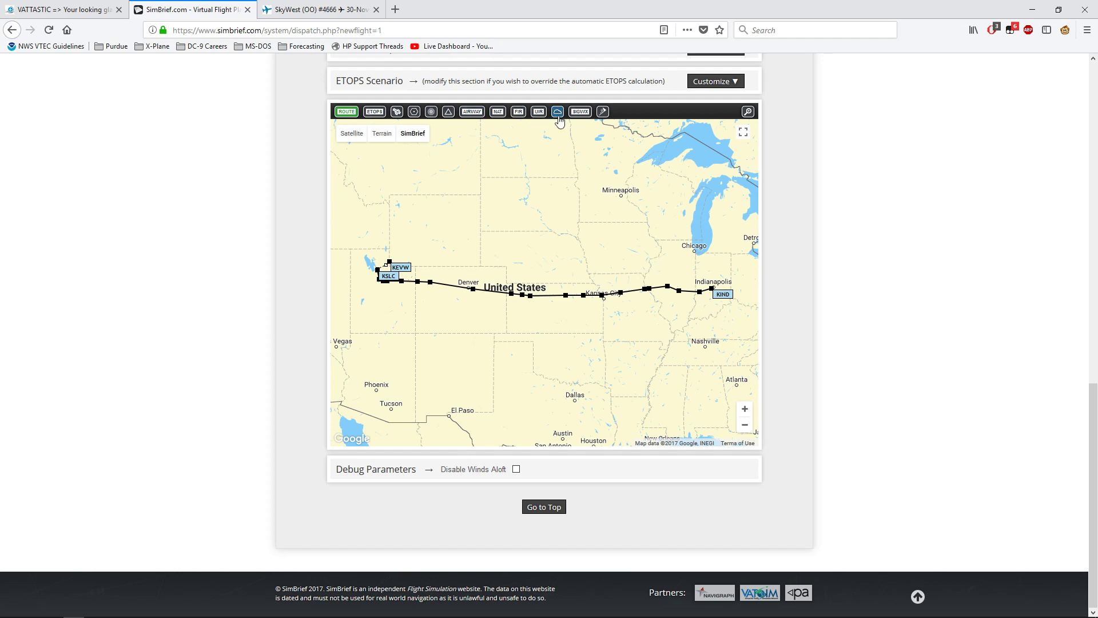
pyautogui.scroll(10, 163, 294)
pyautogui.scroll(7, 163, 295)
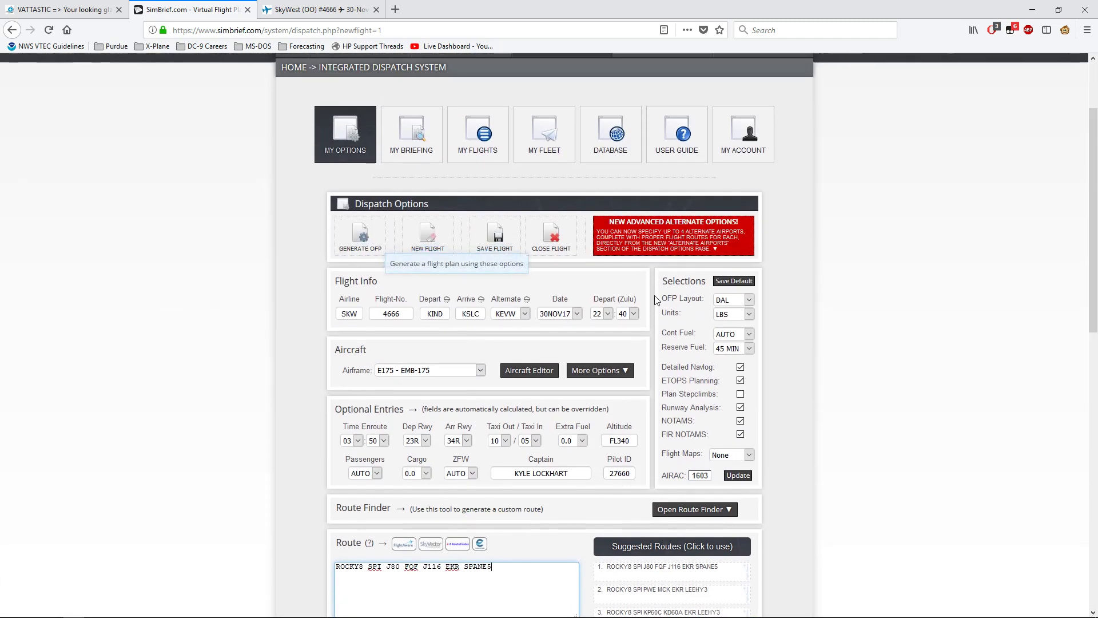
# Leave units at LBS, contingency fuel at AUTO and reserve fuel at 45 MIN
pyautogui.click(732, 314)
pyautogui.click(732, 339)
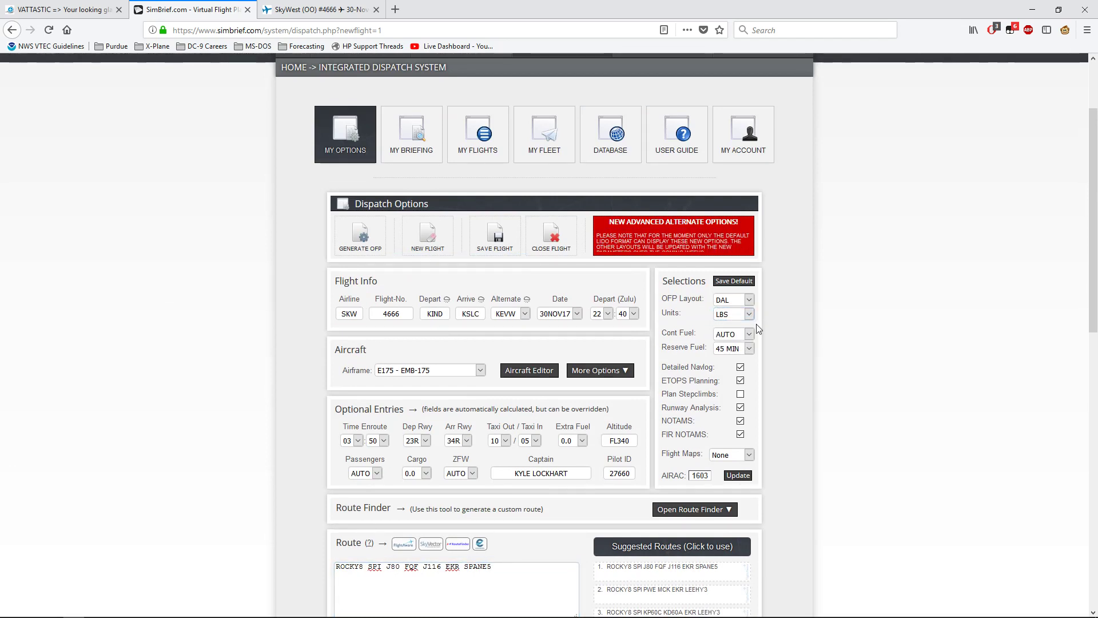
pyautogui.click(740, 335)
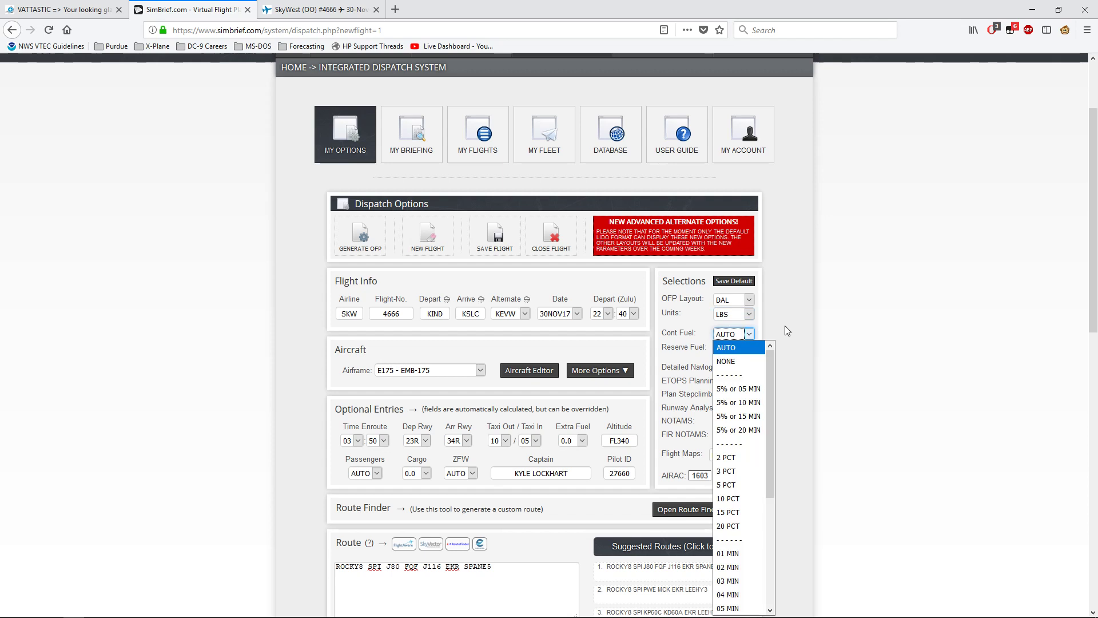
pyautogui.moveTo(770, 382)
pyautogui.mouseDown()
pyautogui.moveTo(768, 515)
pyautogui.moveTo(781, 366)
pyautogui.mouseUp()
pyautogui.click(781, 366)
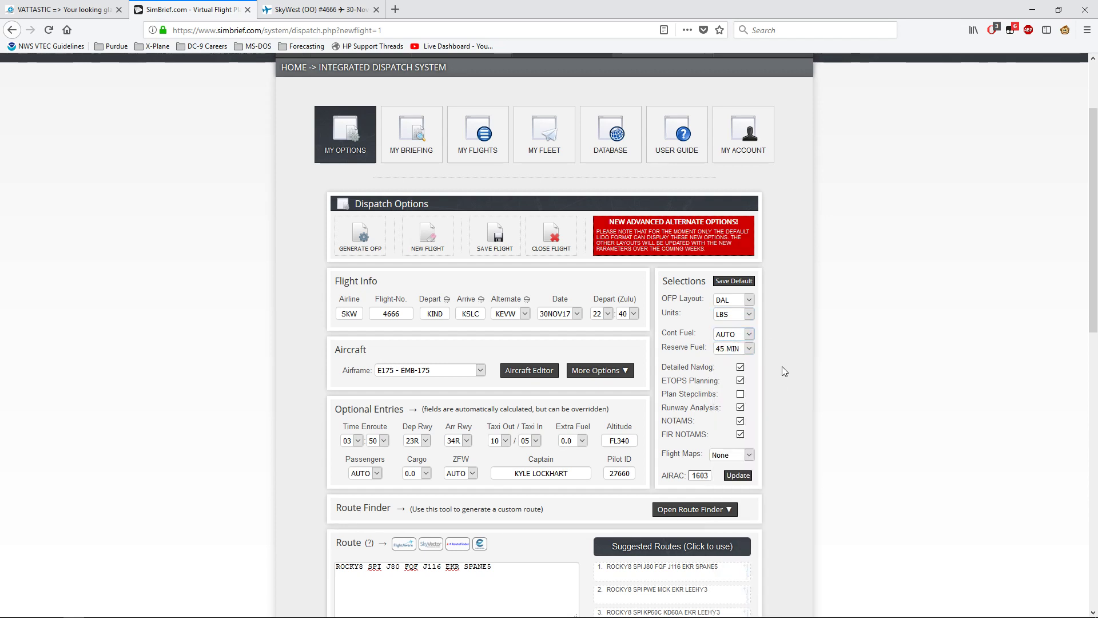
pyautogui.click(747, 348)
pyautogui.click(748, 350)
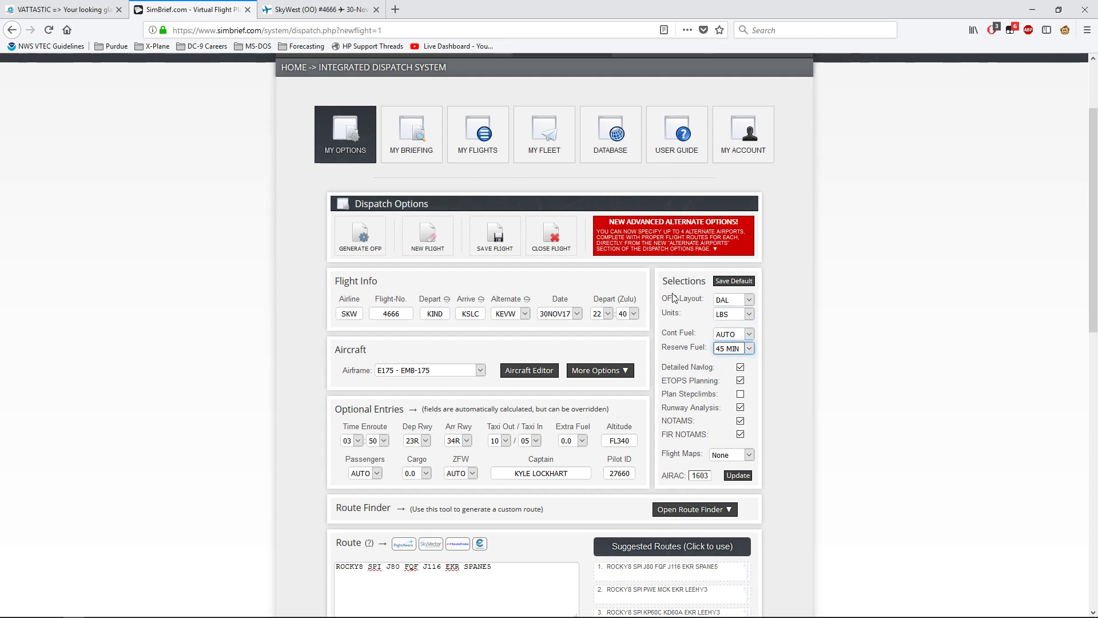
pyautogui.click(741, 301)
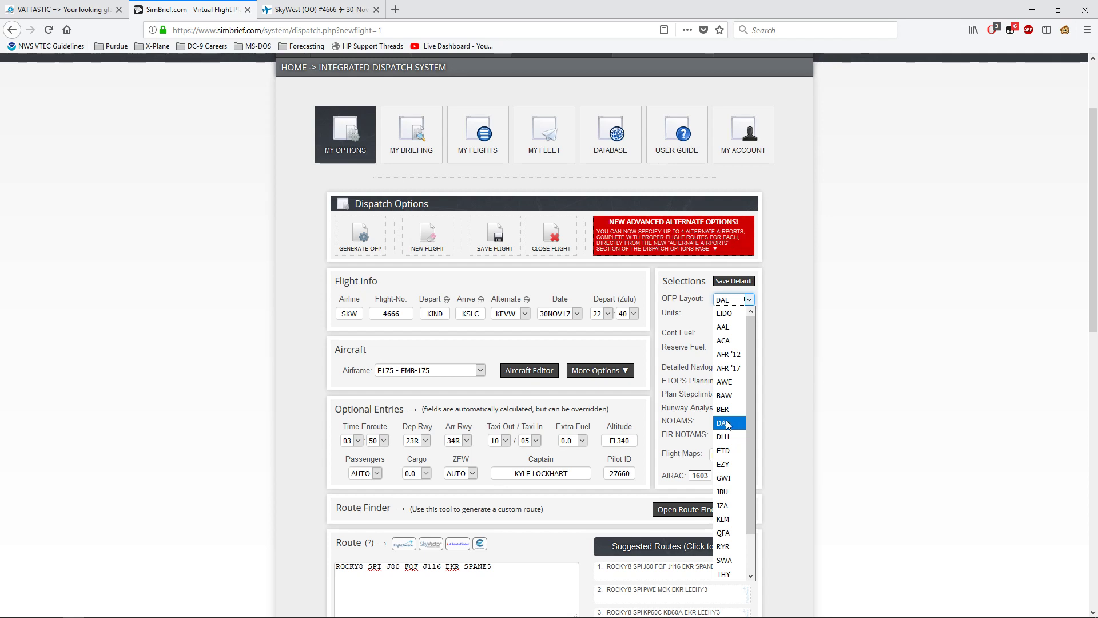
# Choose the LIDO OFP layout, disable ETOPS planning and keep flight maps at None
pyautogui.click(725, 313)
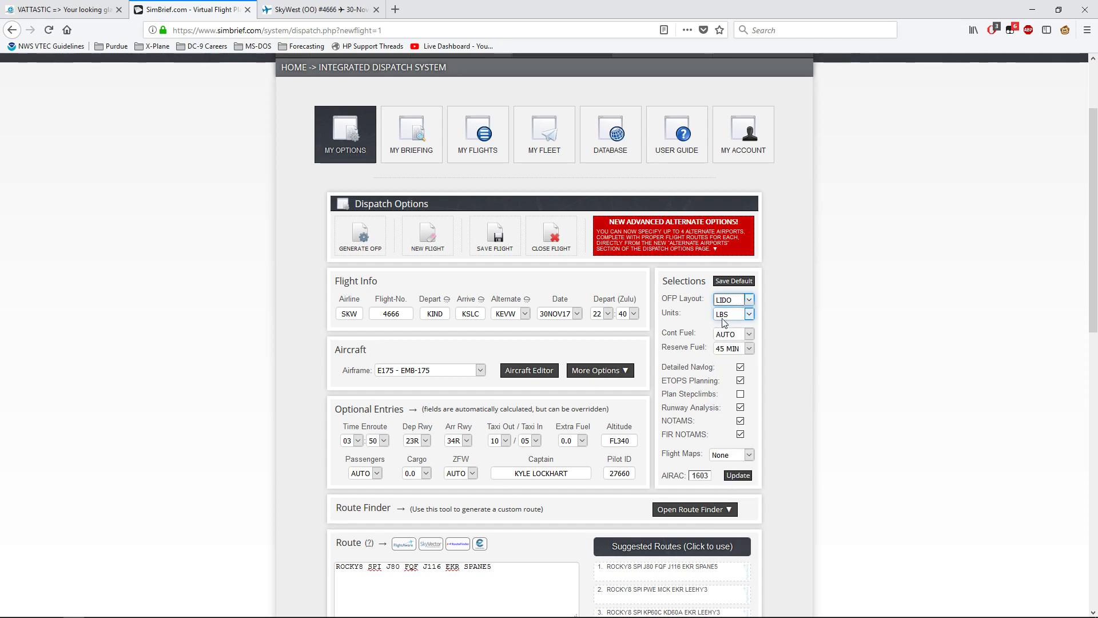
pyautogui.click(740, 381)
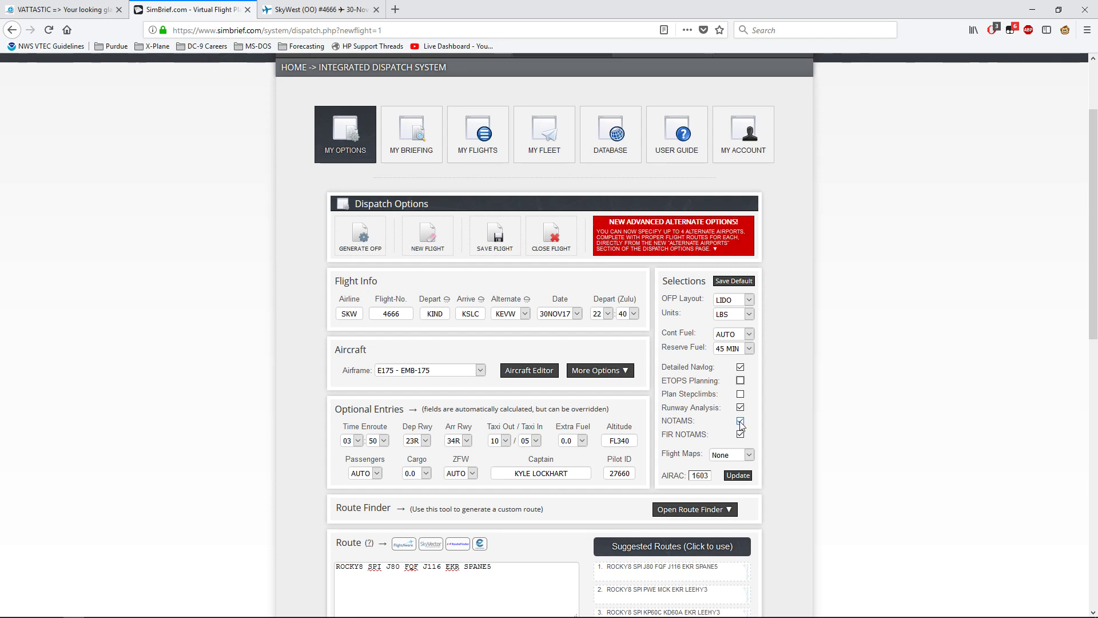
pyautogui.click(741, 455)
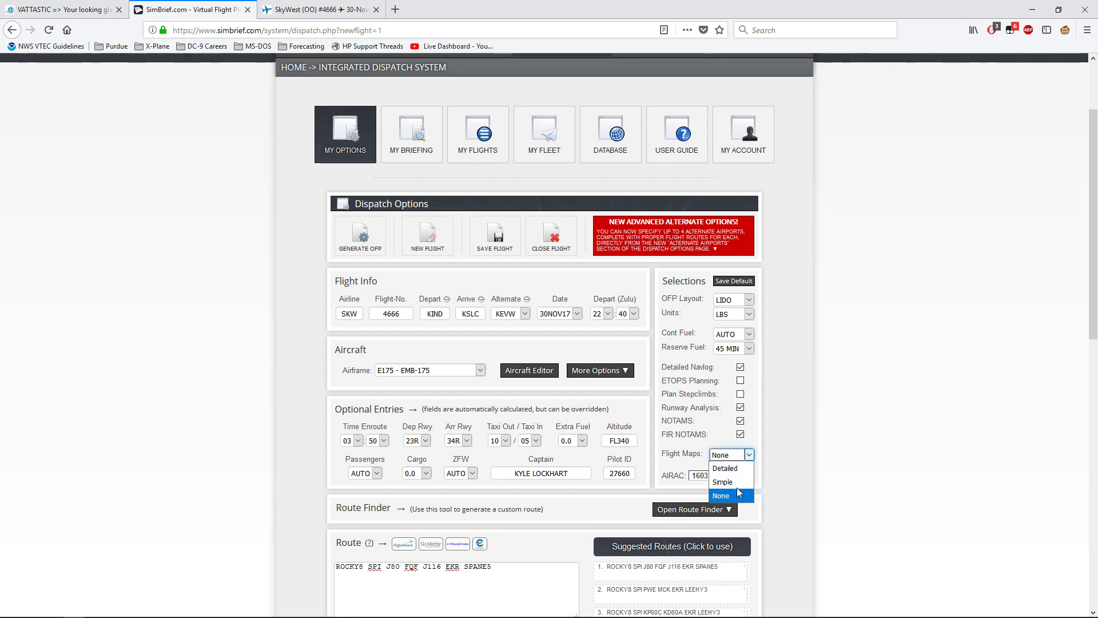
pyautogui.click(728, 495)
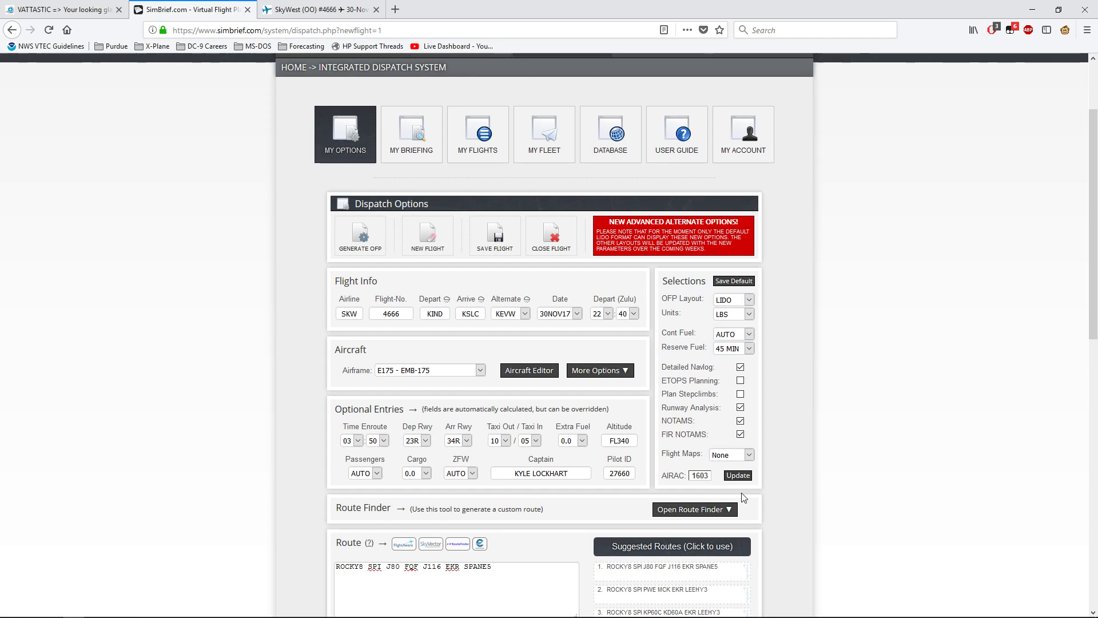
# Generate the OFP for SKW 4666 KIND–KSLC, confirming it replaces earlier plans
pyautogui.click(353, 252)
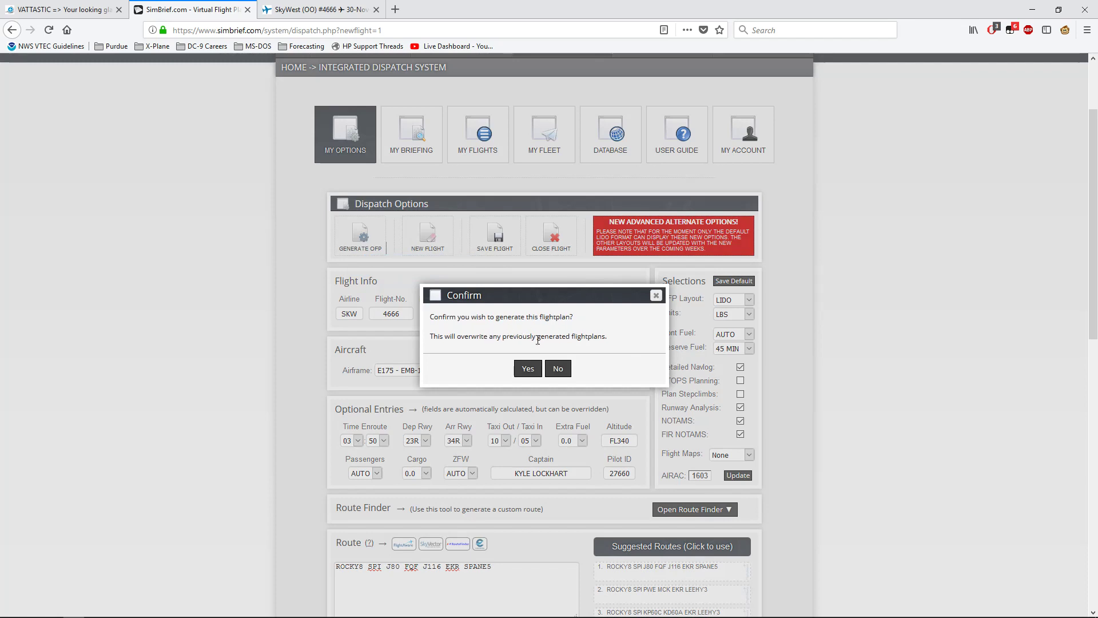
pyautogui.click(528, 369)
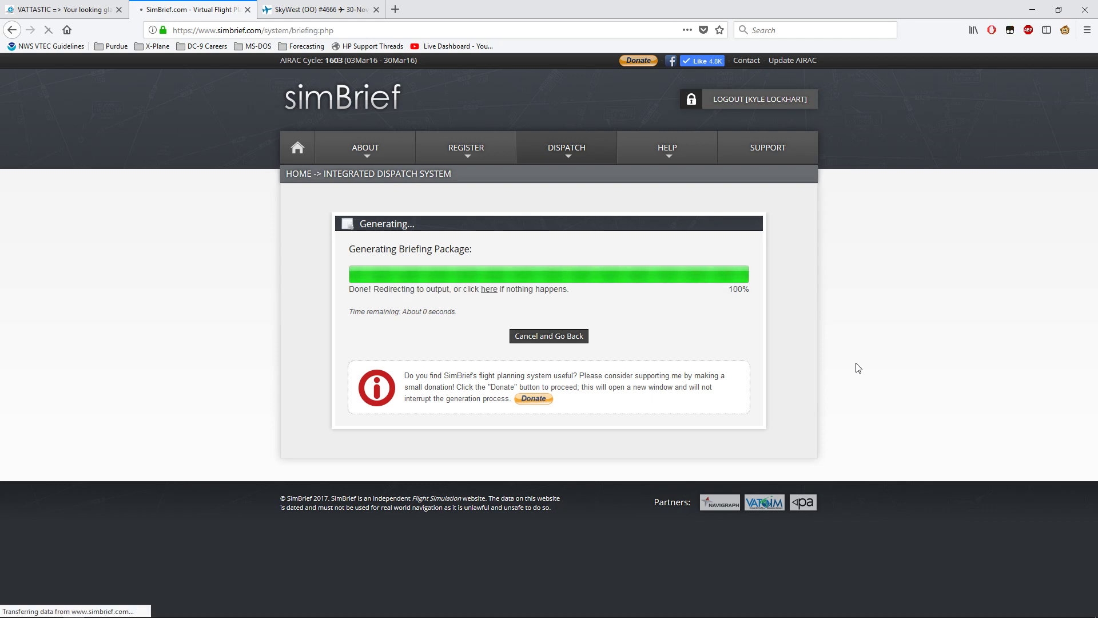
# Check the OFP Summary values: 3:34 air time, block fuel and 0 lbs extra fuel
pyautogui.scroll(-3, 858, 367)
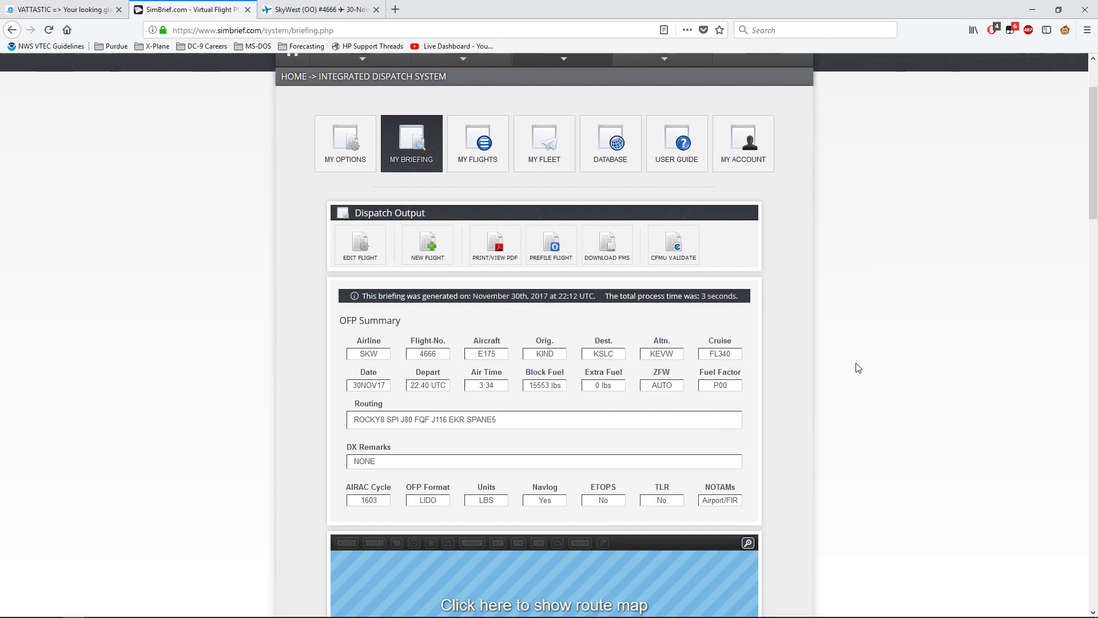
pyautogui.scroll(-15, 858, 367)
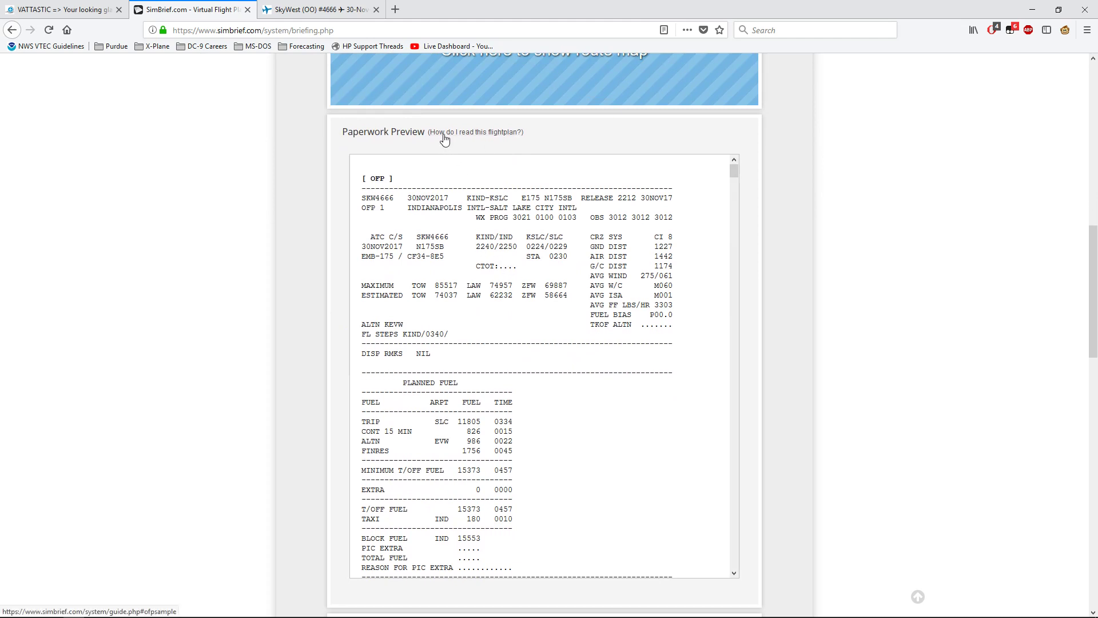
pyautogui.scroll(10, 835, 234)
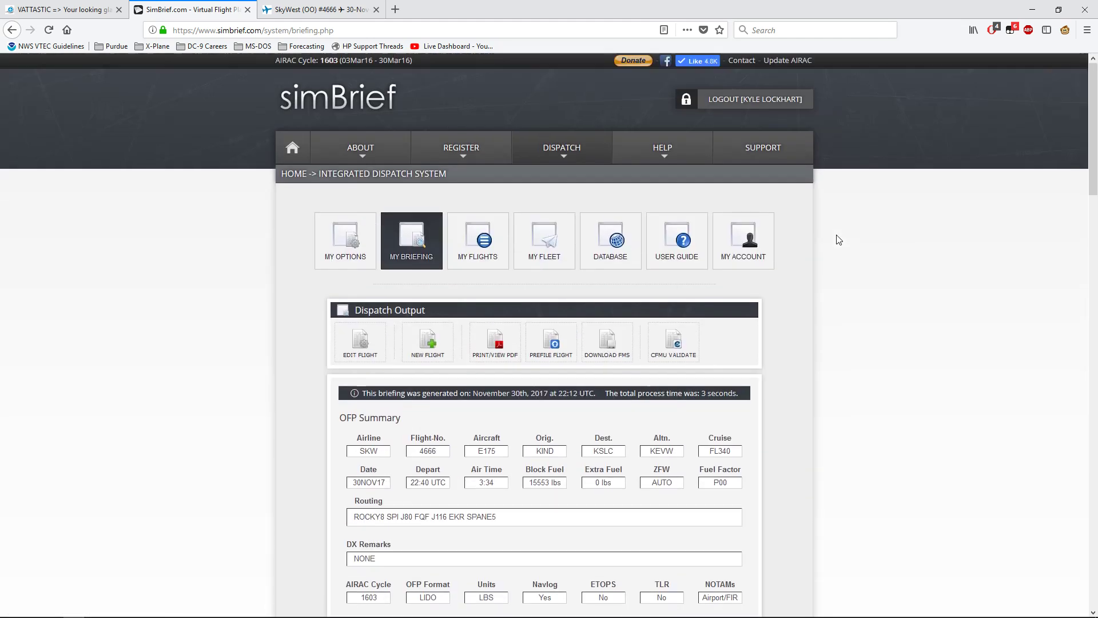
pyautogui.scroll(-3, 838, 240)
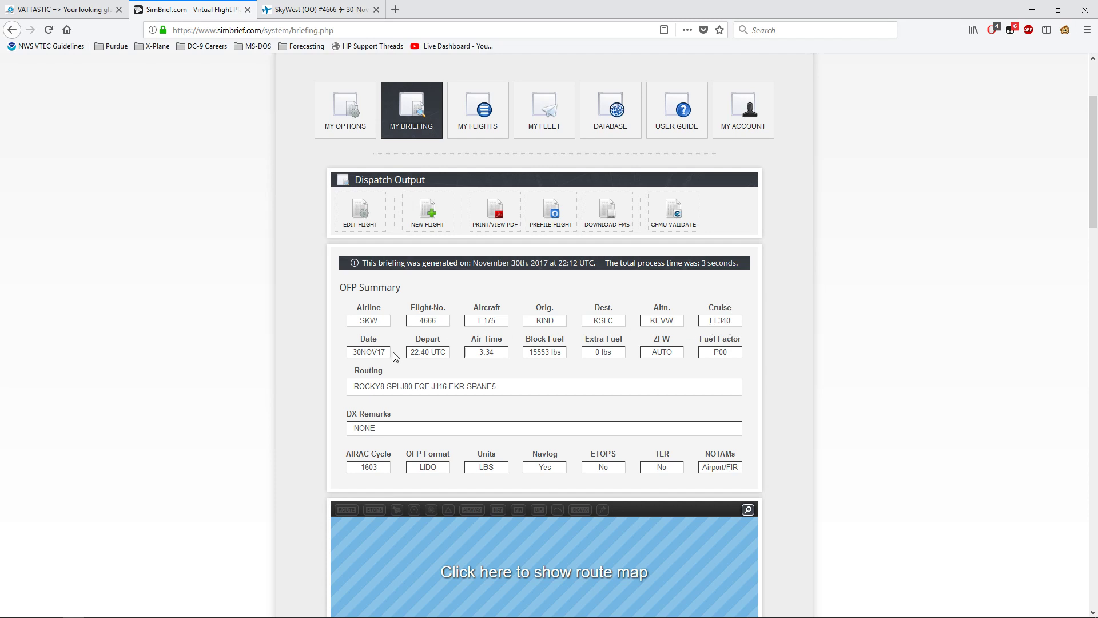
pyautogui.doubleClick(485, 352)
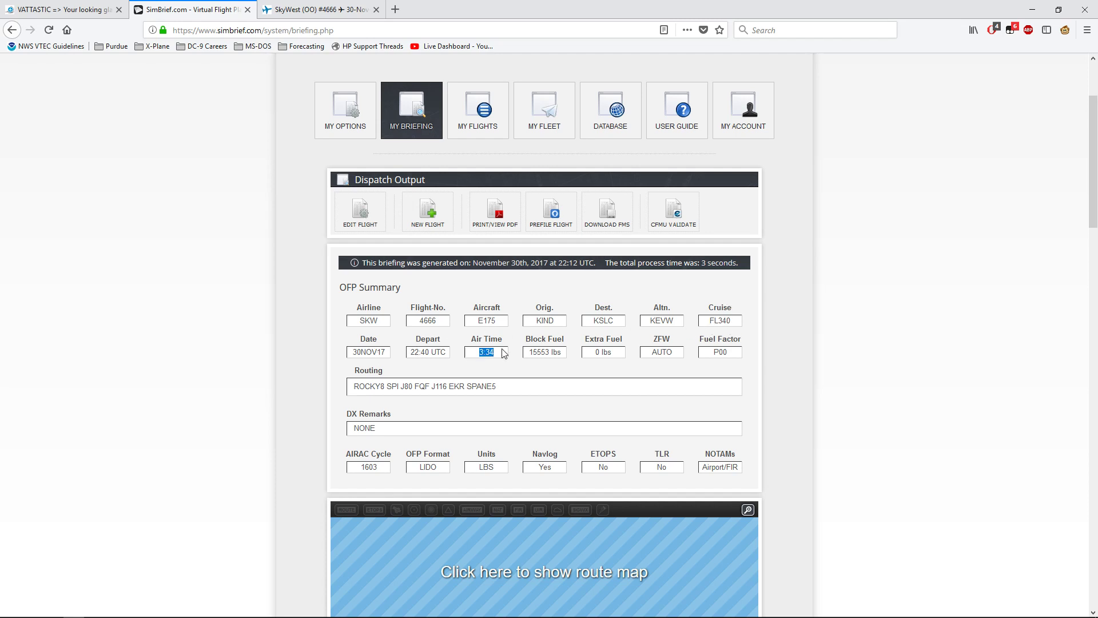
pyautogui.moveTo(566, 353); pyautogui.dragTo(549, 353)
pyautogui.click(543, 353)
pyautogui.tripleClick(597, 351)
pyautogui.click(597, 351)
# Load the route map on the briefing and scroll through it
pyautogui.scroll(-3, 716, 468)
pyautogui.click(667, 424)
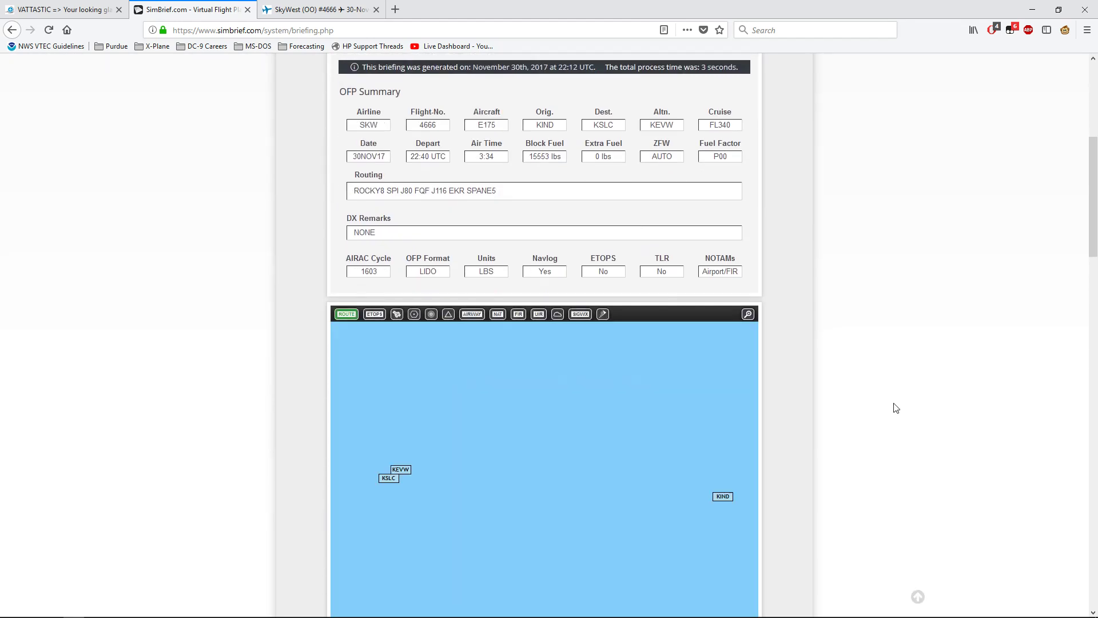
pyautogui.scroll(-2, 893, 407)
pyautogui.scroll(-1, 896, 408)
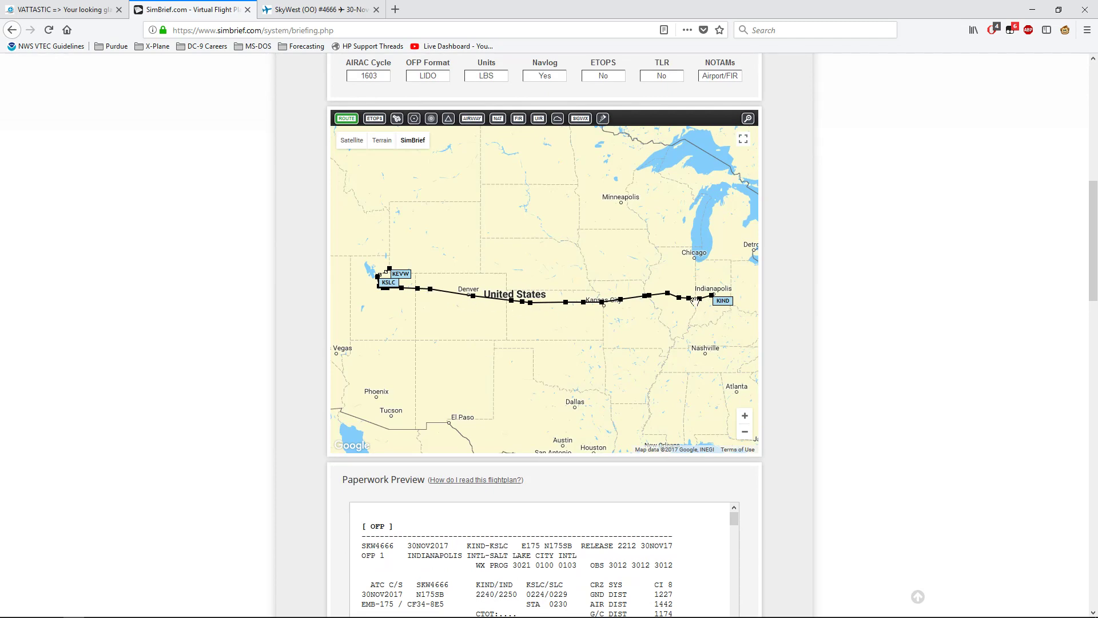
pyautogui.scroll(7, 932, 352)
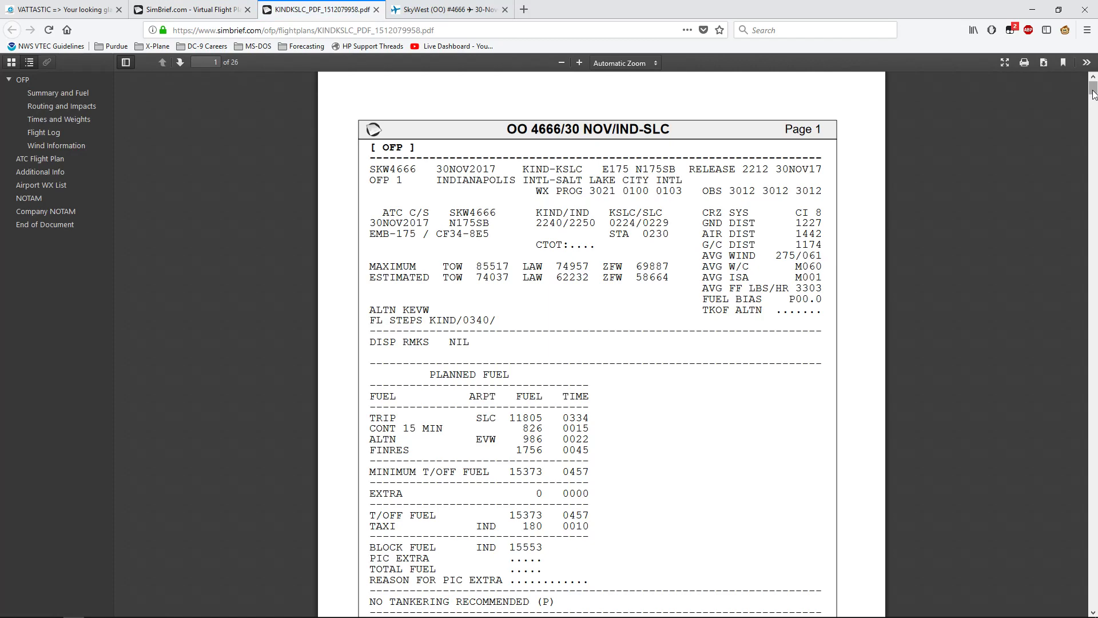
# Scroll through the 26-page OFP PDF, then return to the SimBrief briefing tab
pyautogui.moveTo(1093, 93); pyautogui.dragTo(1063, 306)
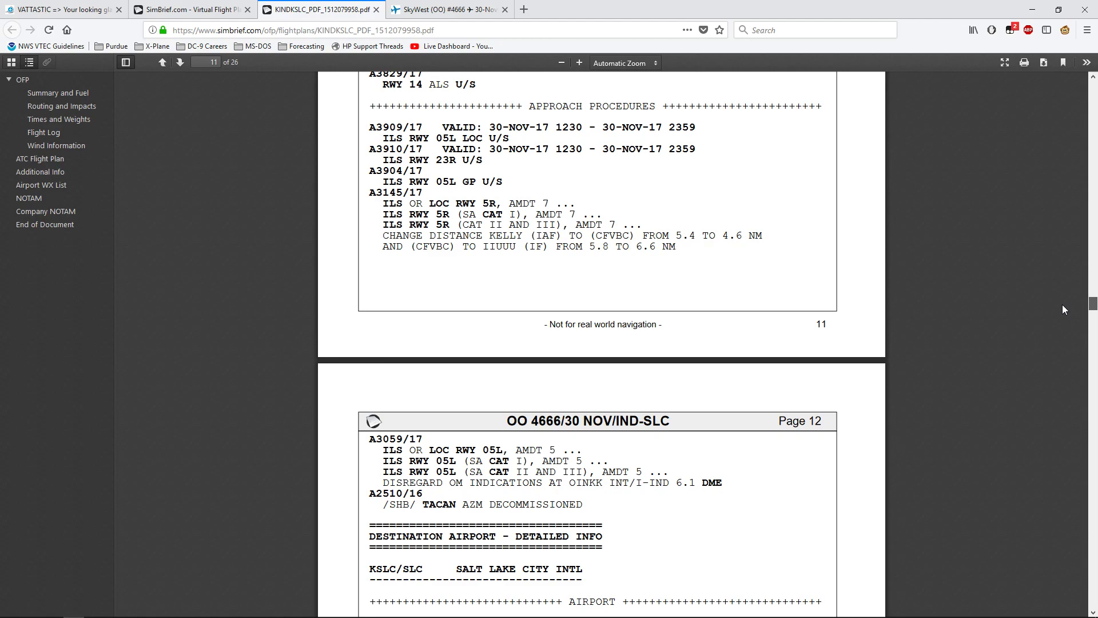
pyautogui.moveTo(1063, 305); pyautogui.dragTo(1090, 80)
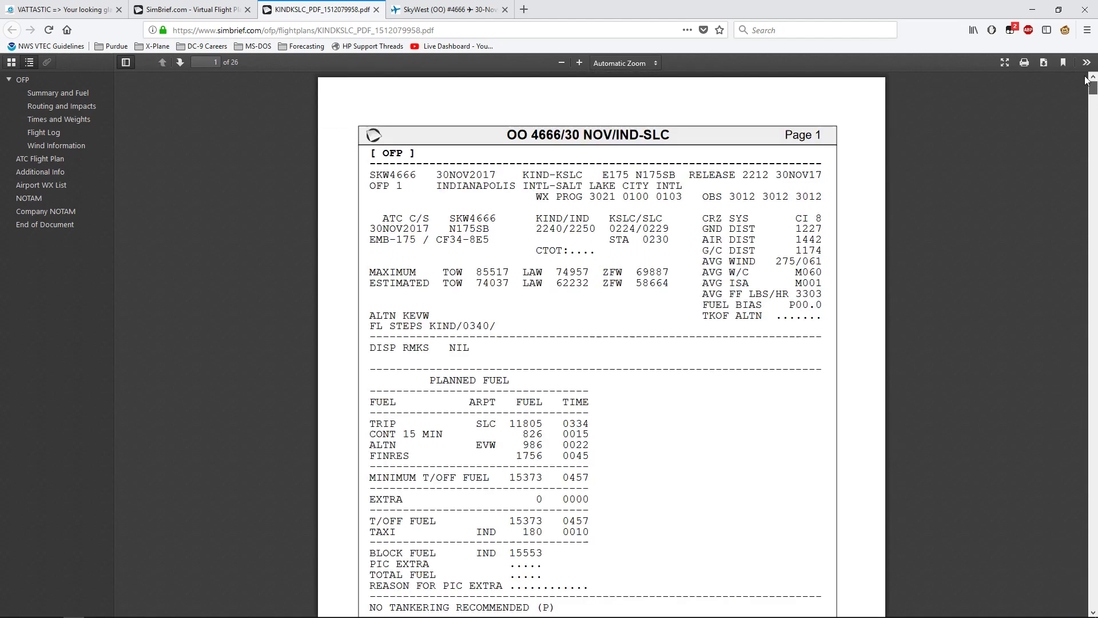
pyautogui.click(230, 8)
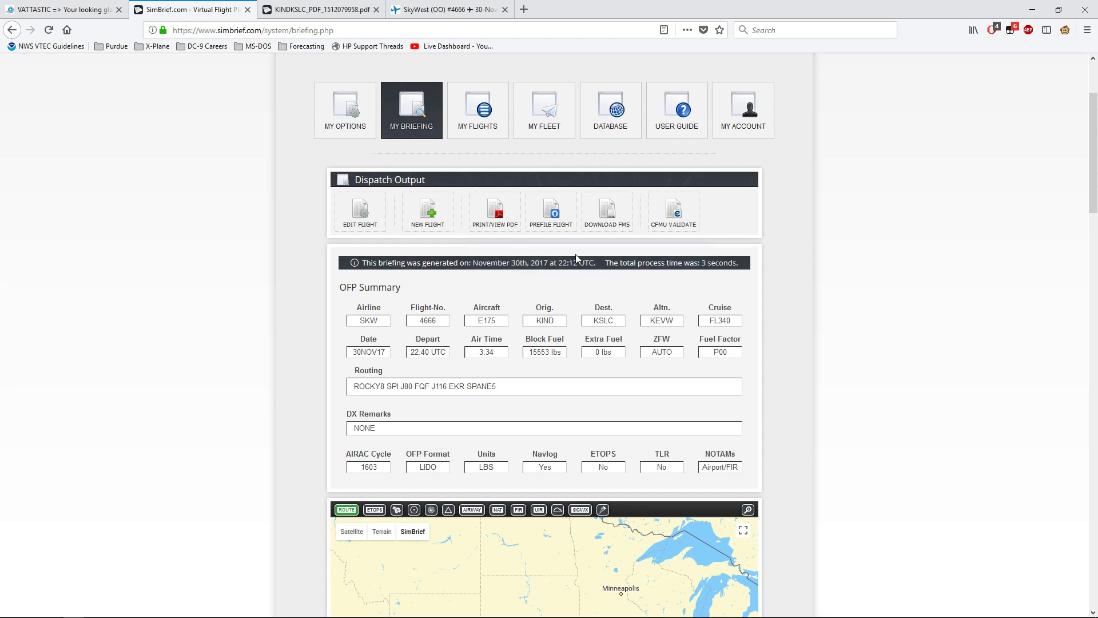
# Jump to network prefiling, then scroll back to the OFP summary: E175, FL340, 15553 lbs block fuel
pyautogui.click(551, 213)
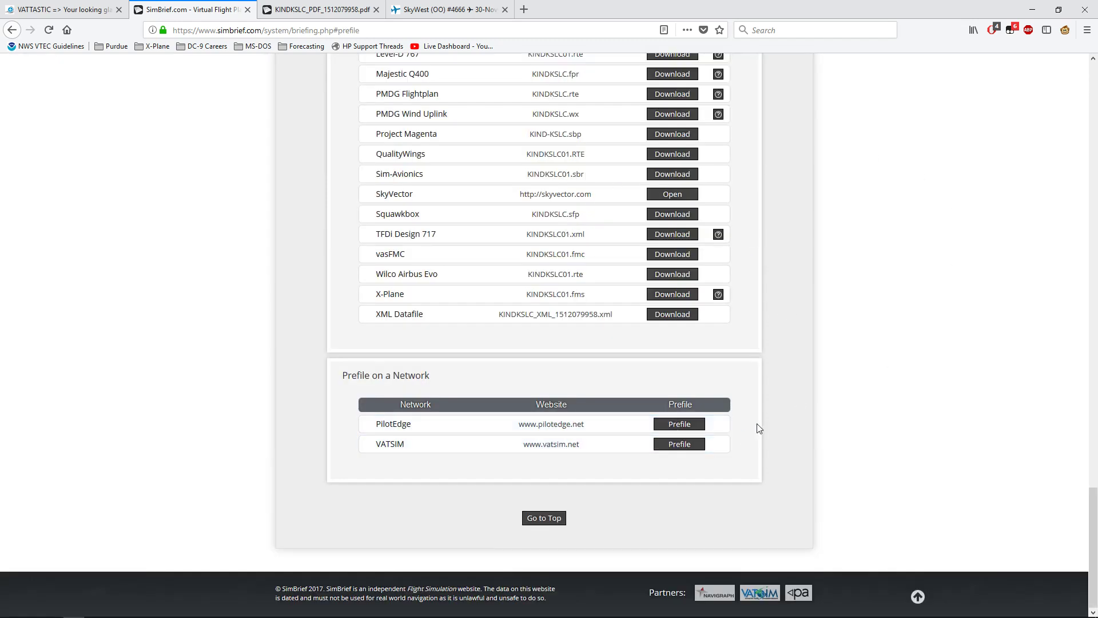
pyautogui.scroll(10, 789, 433)
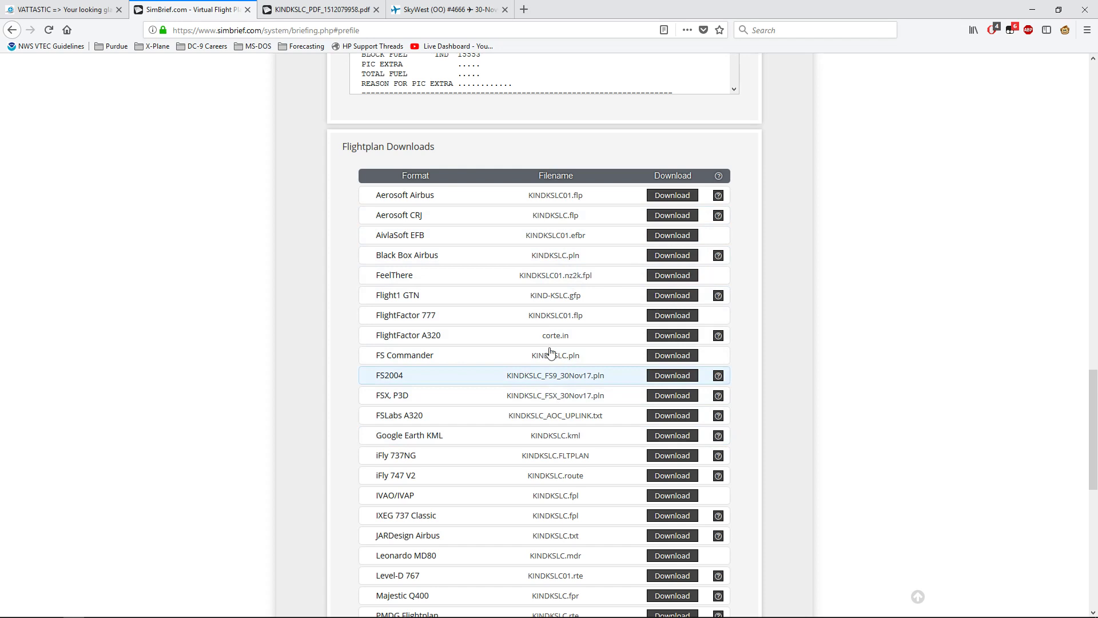
pyautogui.scroll(-6, 826, 308)
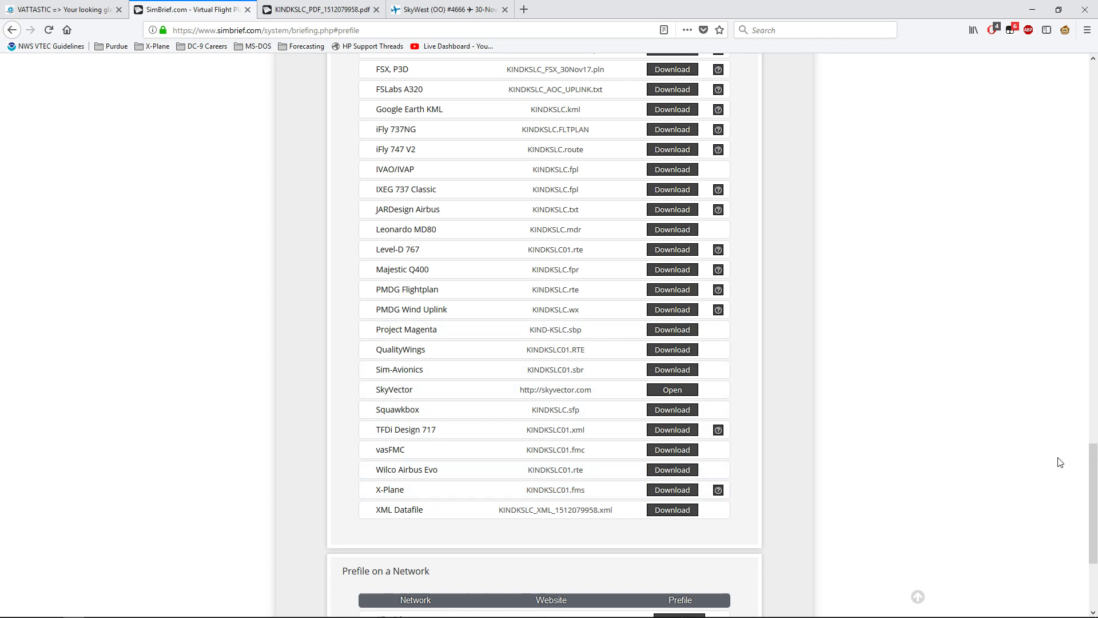
pyautogui.scroll(2, 1061, 462)
pyautogui.scroll(1, 1061, 462)
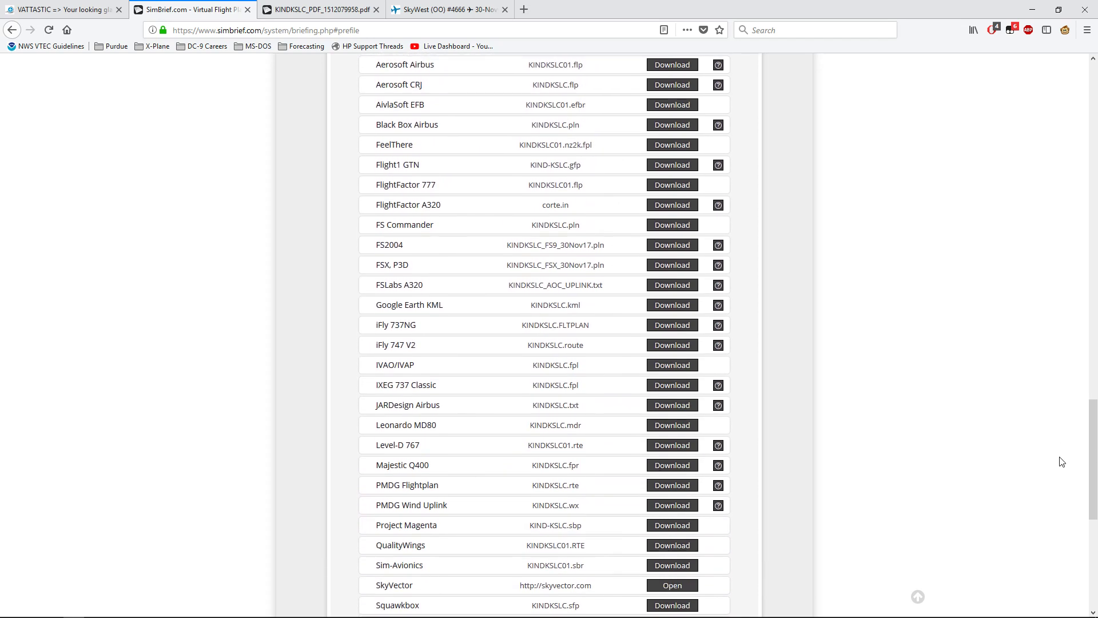
pyautogui.scroll(2, 1062, 462)
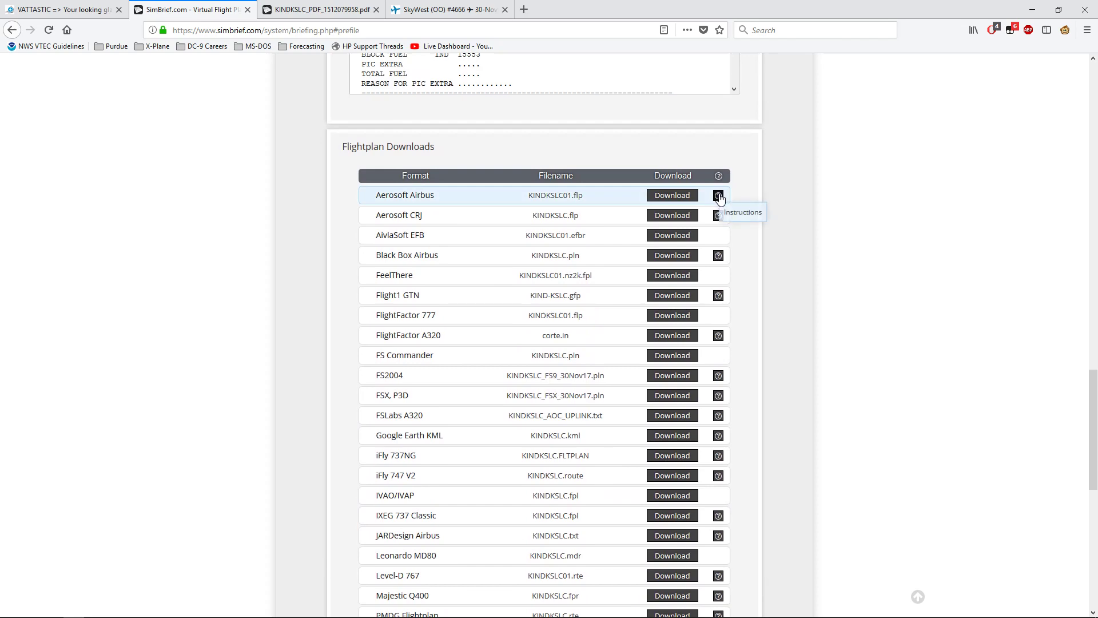
pyautogui.scroll(15, 941, 343)
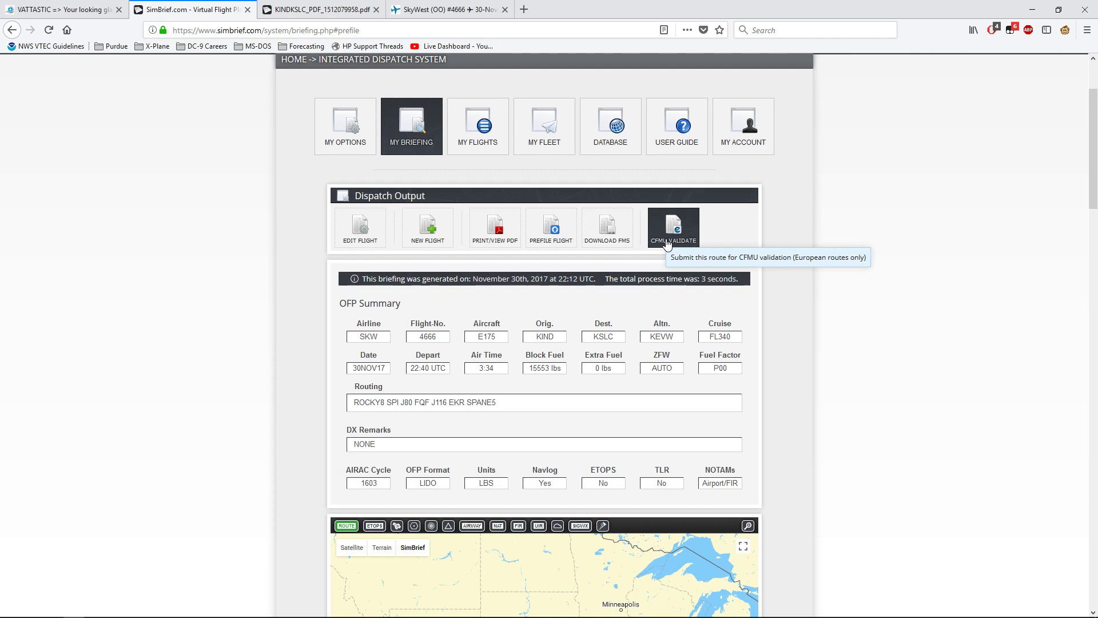
pyautogui.scroll(3, 802, 241)
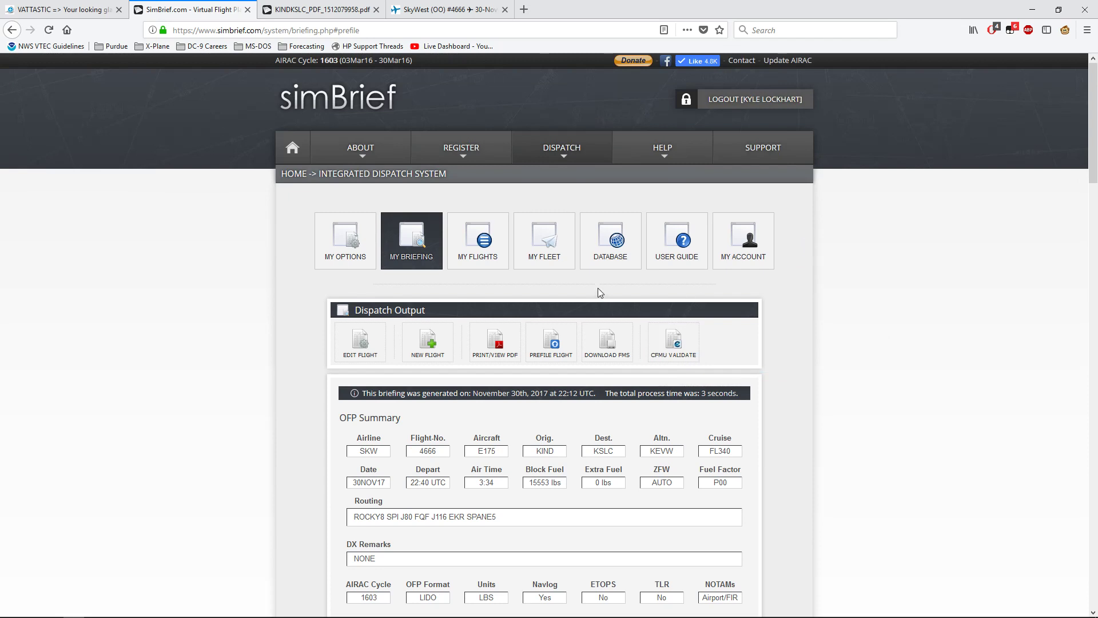
# Open My Fleet to view the list of saved airframes
pyautogui.click(556, 266)
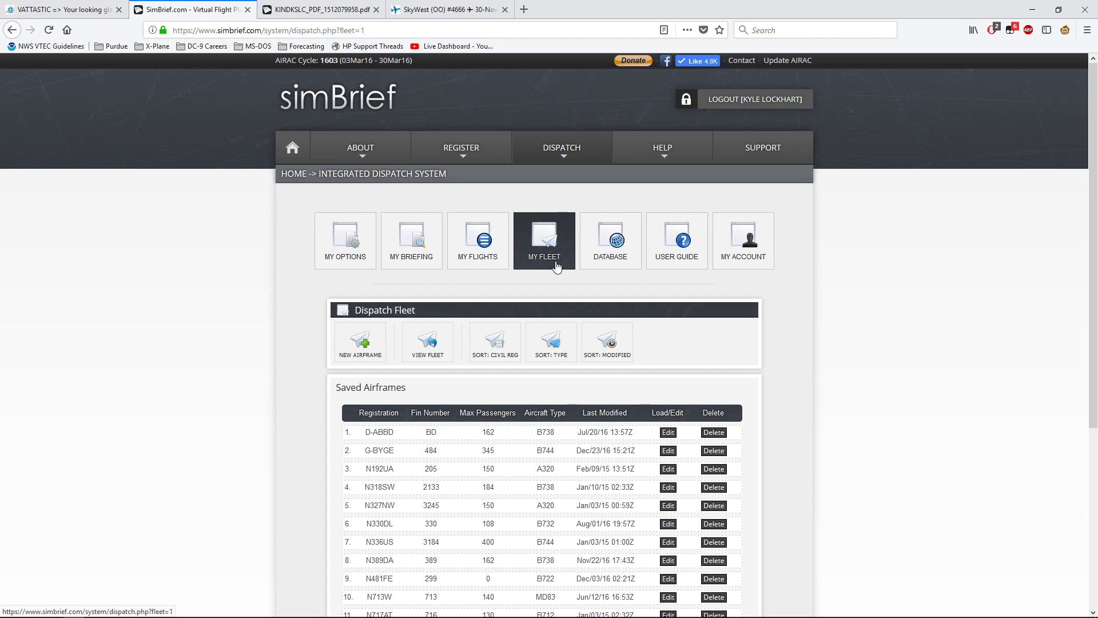
pyautogui.scroll(-4, 801, 301)
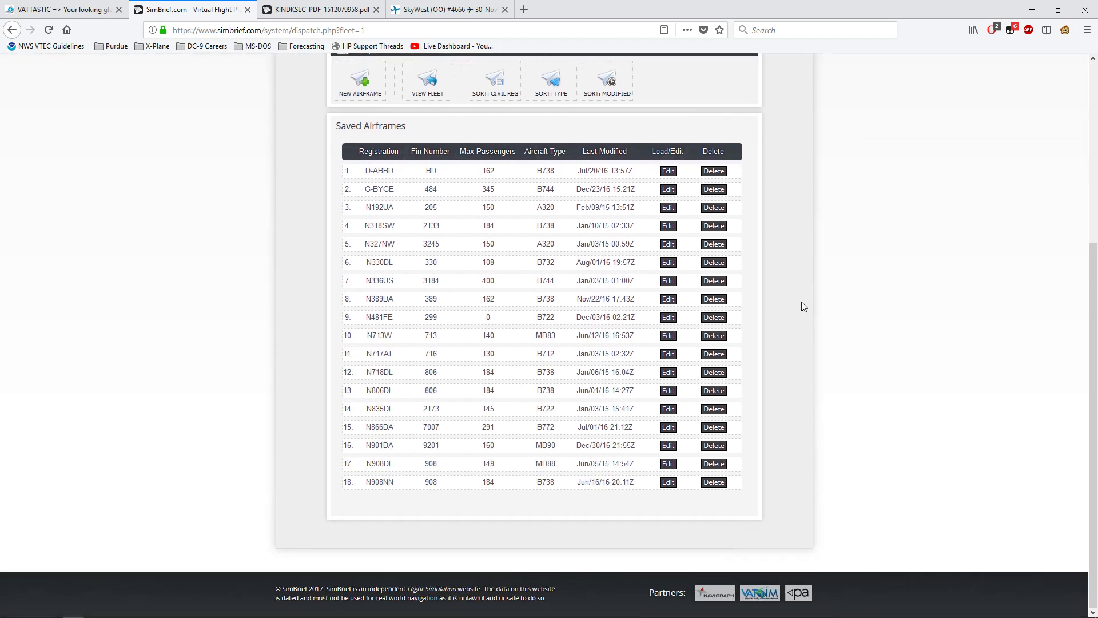
pyautogui.scroll(2, 801, 300)
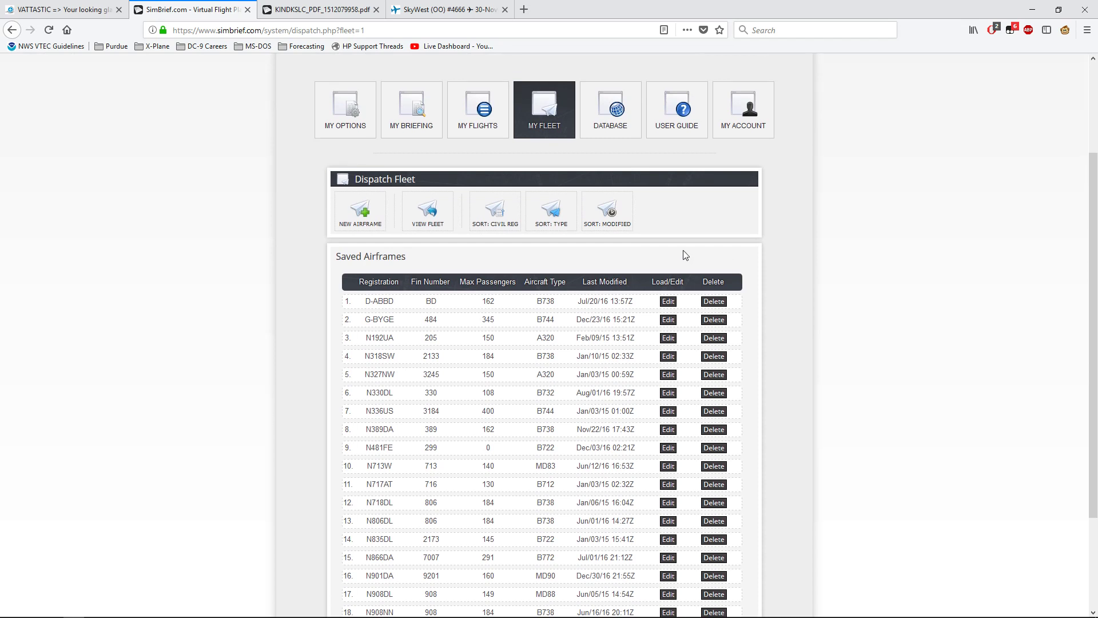
# Sort the fleet by civil registration, then type, finally by last-modified date, newest first
pyautogui.click(499, 225)
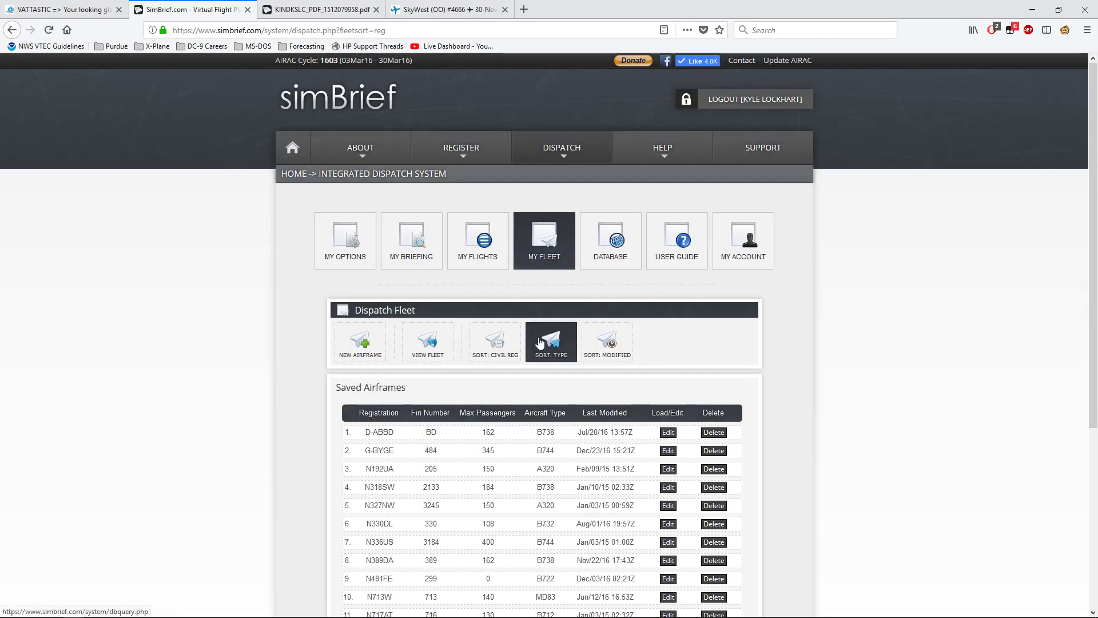
pyautogui.click(541, 342)
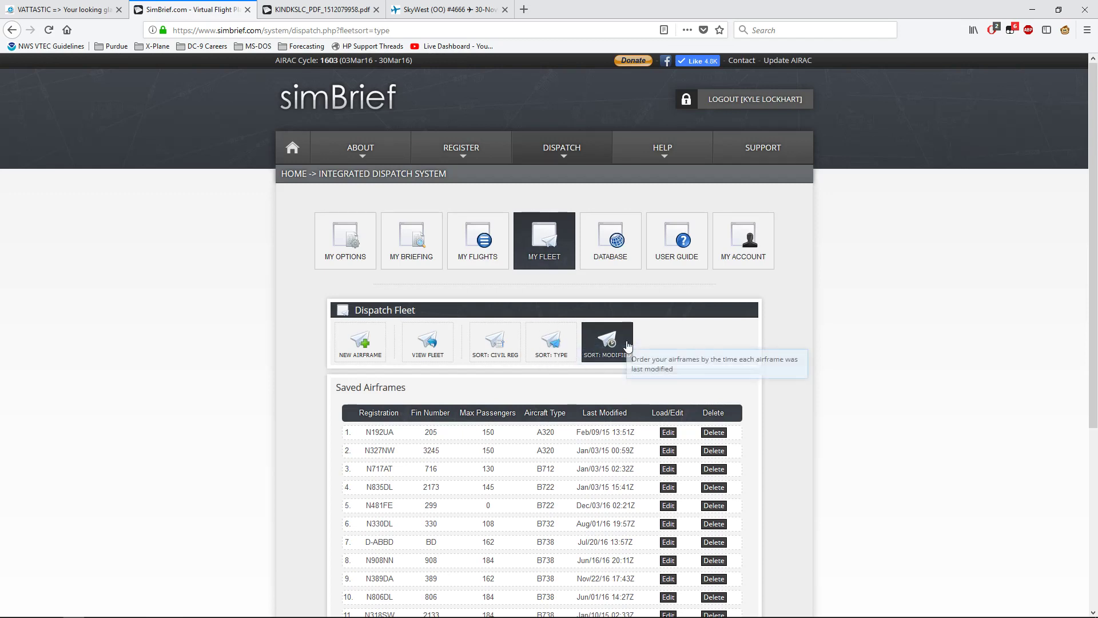
pyautogui.scroll(-3, 546, 390)
pyautogui.scroll(-1, 549, 390)
pyautogui.click(606, 211)
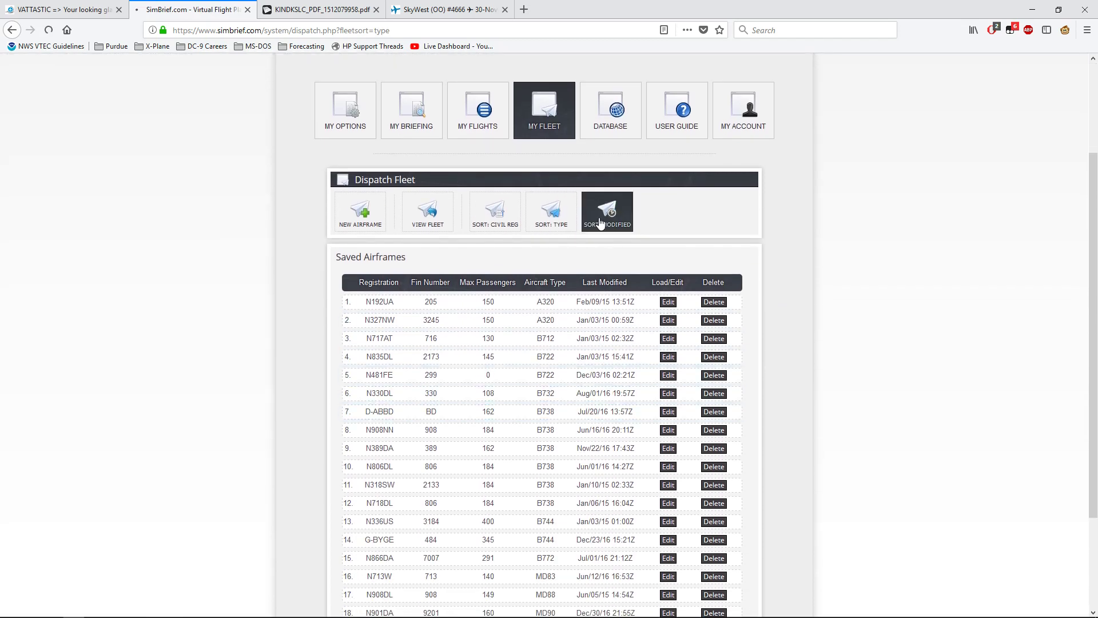
pyautogui.scroll(-3, 828, 308)
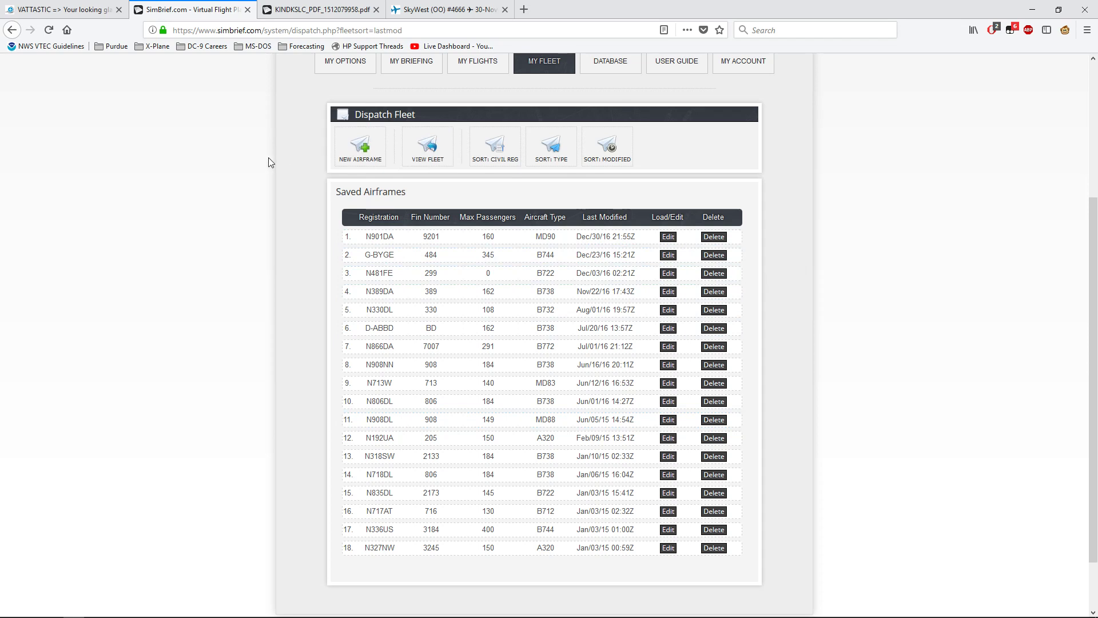
# Start a new airframe with B744 - B747-400 selected as the aircraft type
pyautogui.click(359, 153)
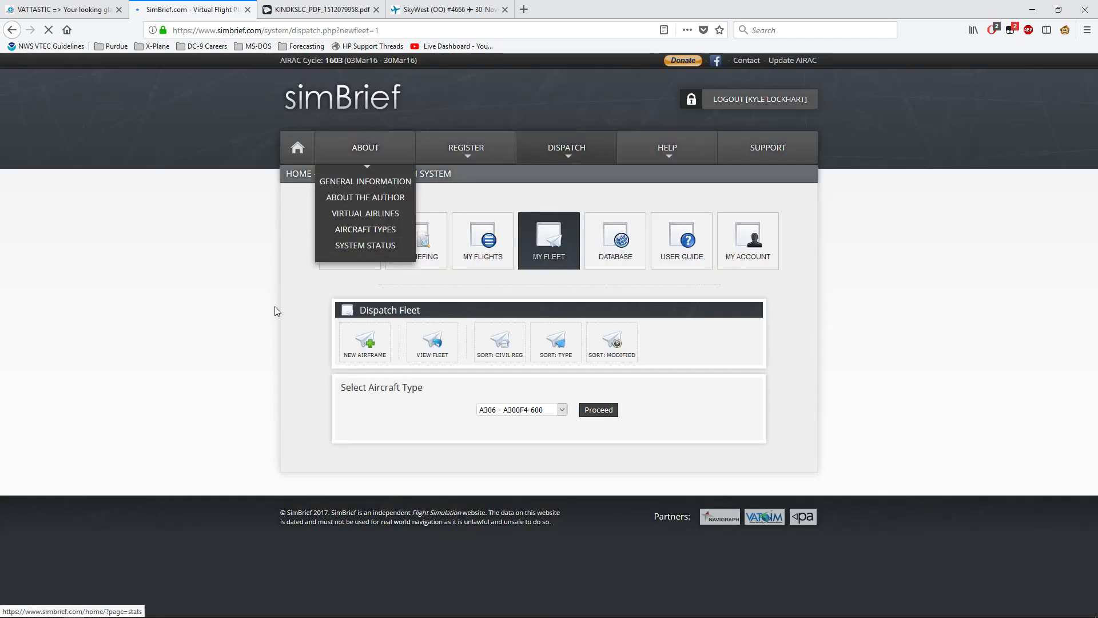
pyautogui.click(519, 417)
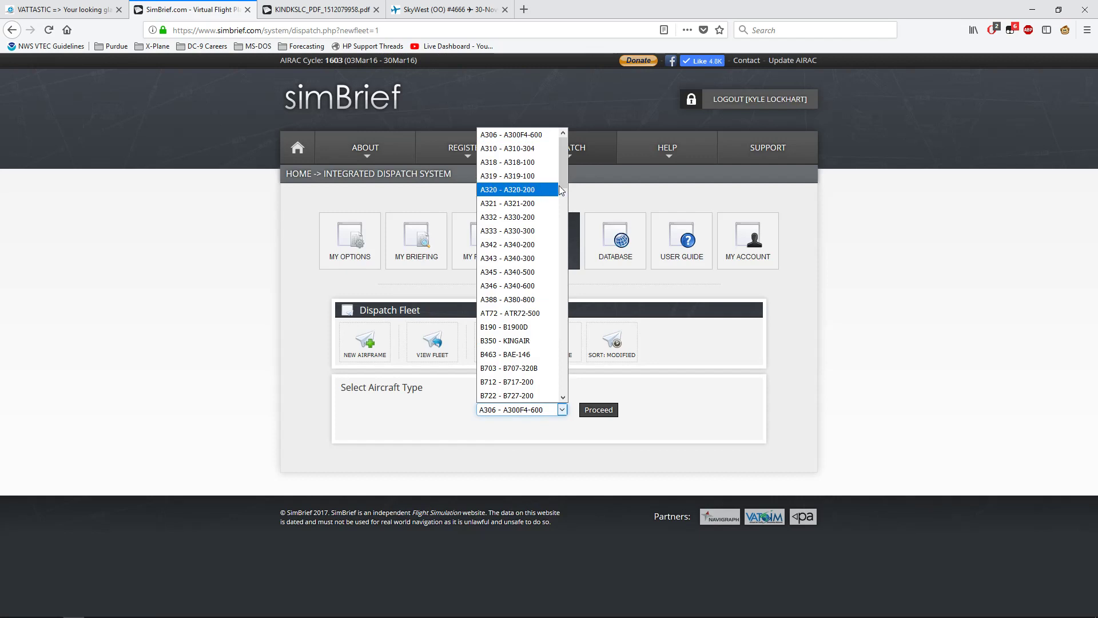
pyautogui.moveTo(563, 185); pyautogui.dragTo(561, 234)
pyautogui.click(515, 290)
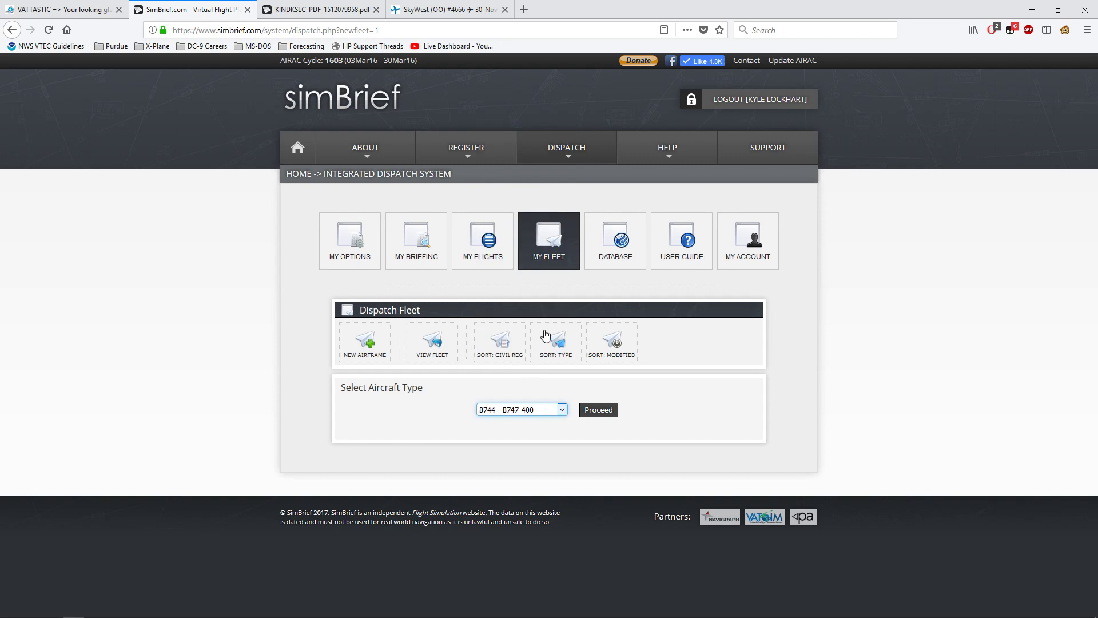
pyautogui.click(528, 411)
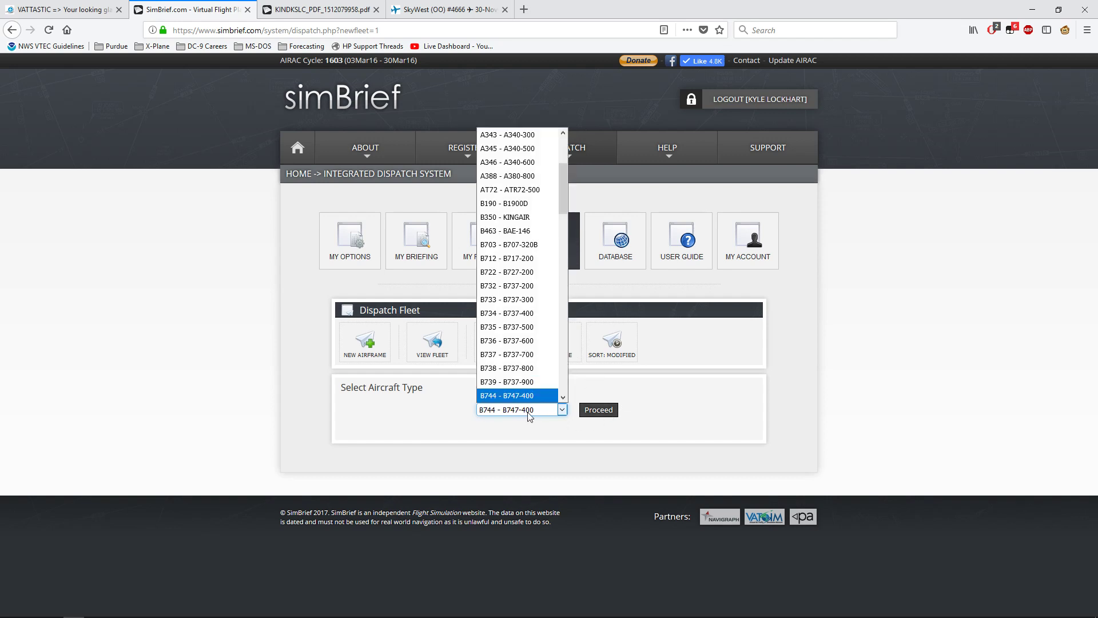
pyautogui.moveTo(563, 211); pyautogui.dragTo(563, 337)
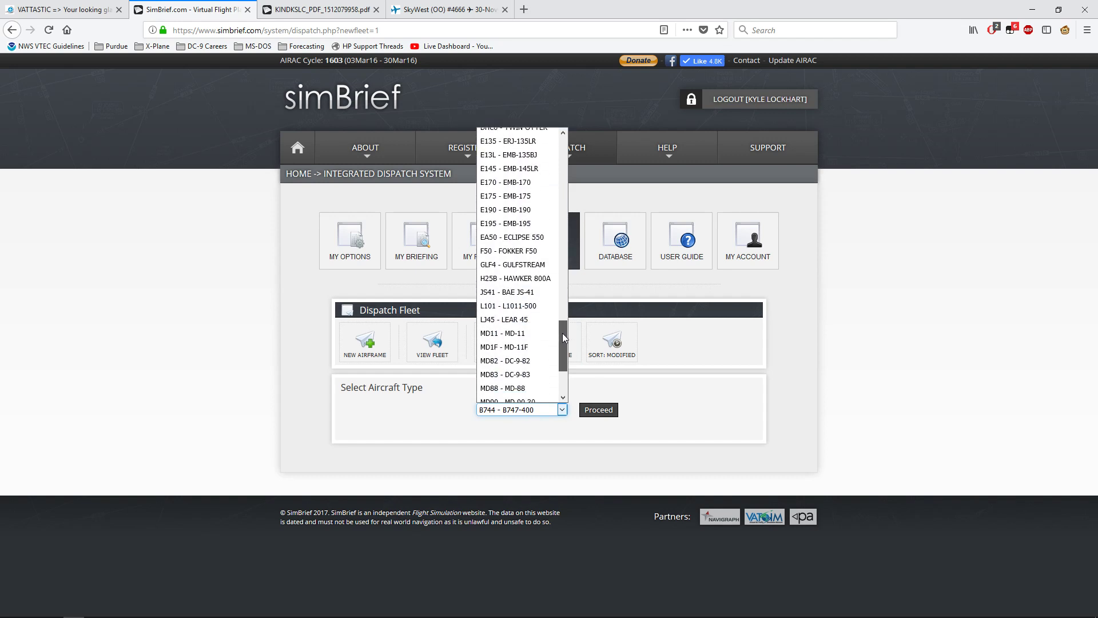
pyautogui.click(706, 421)
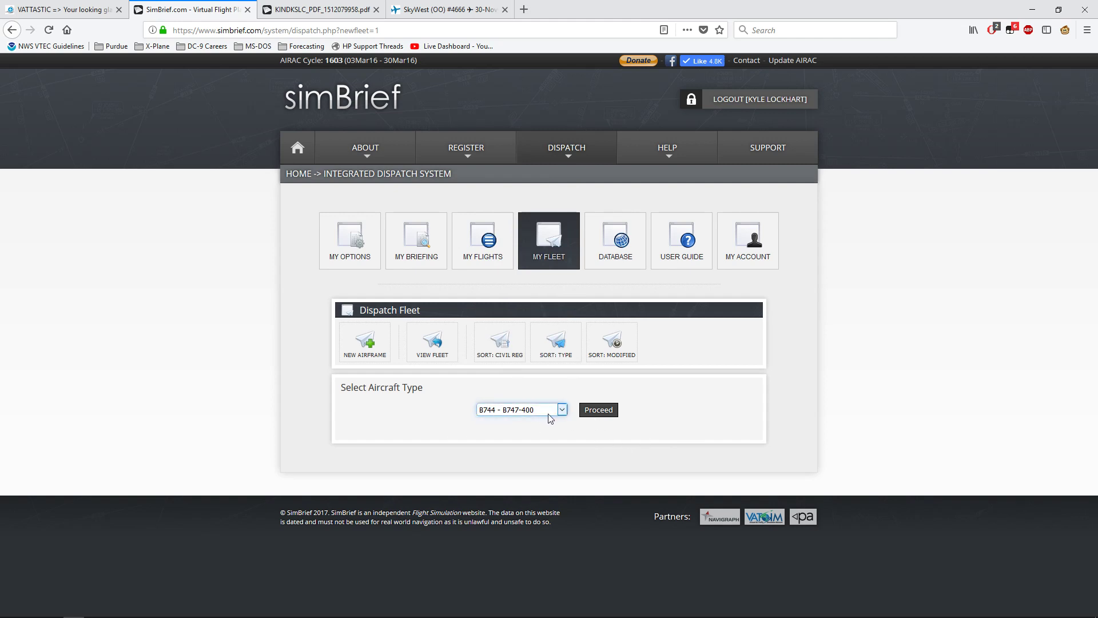
# Proceed to the B747-400 airframe options, check PBN and keep weight category H (Heavy)
pyautogui.click(600, 411)
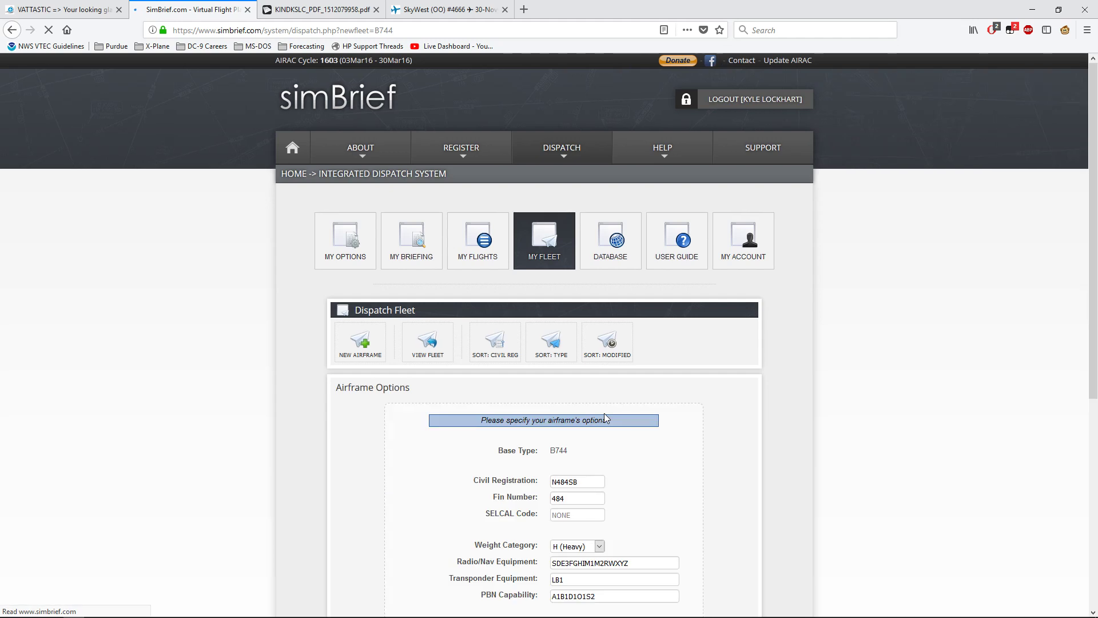
pyautogui.scroll(-5, 794, 407)
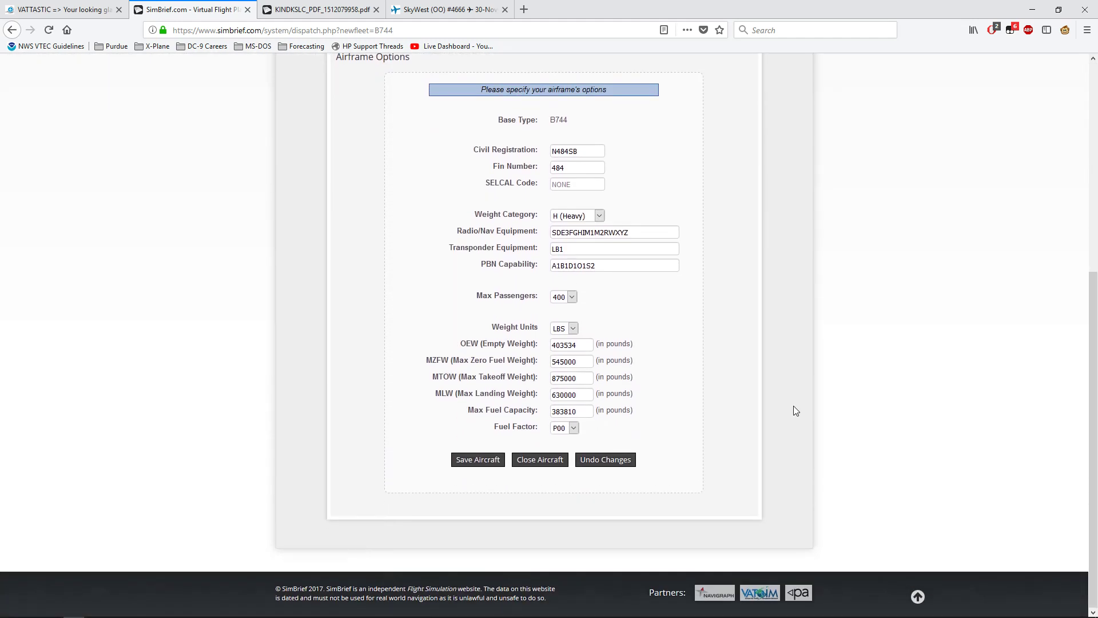
pyautogui.click(628, 264)
pyautogui.click(599, 216)
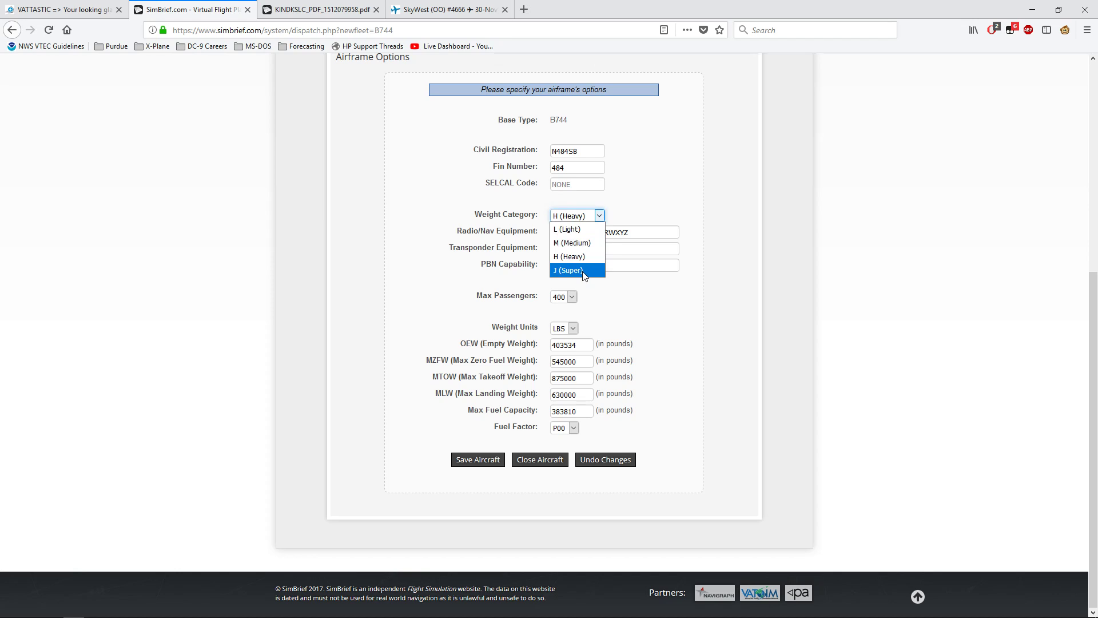
pyautogui.click(591, 251)
# Review registration N484SB, fin 484, 400 max passengers and empty weight, then save the airframe
pyautogui.click(579, 168)
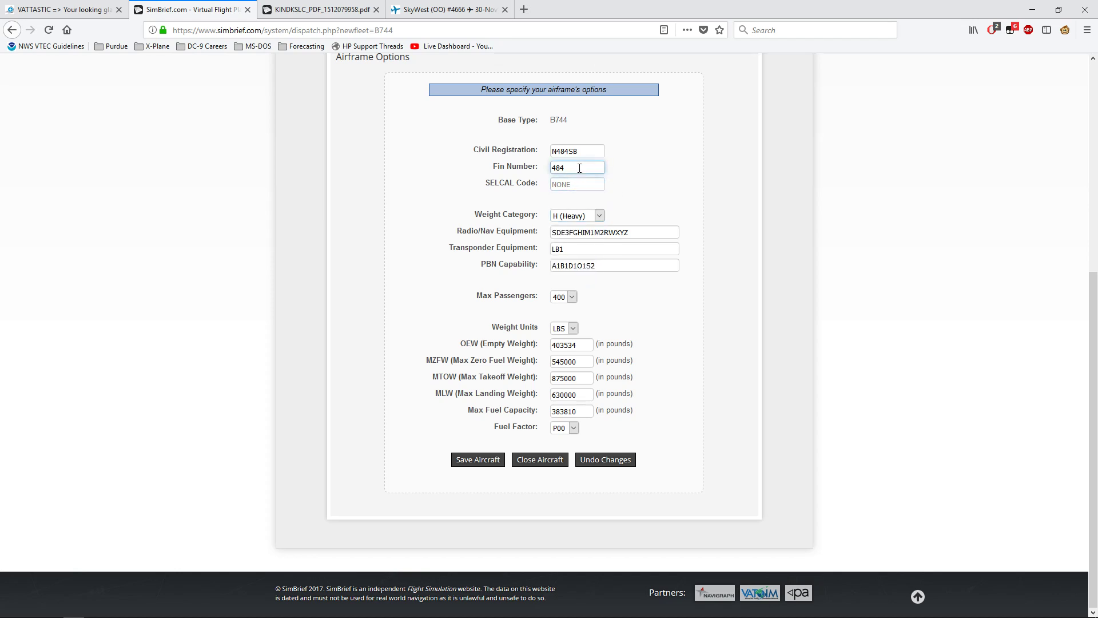
pyautogui.click(585, 149)
pyautogui.click(572, 297)
pyautogui.click(578, 348)
pyautogui.click(494, 465)
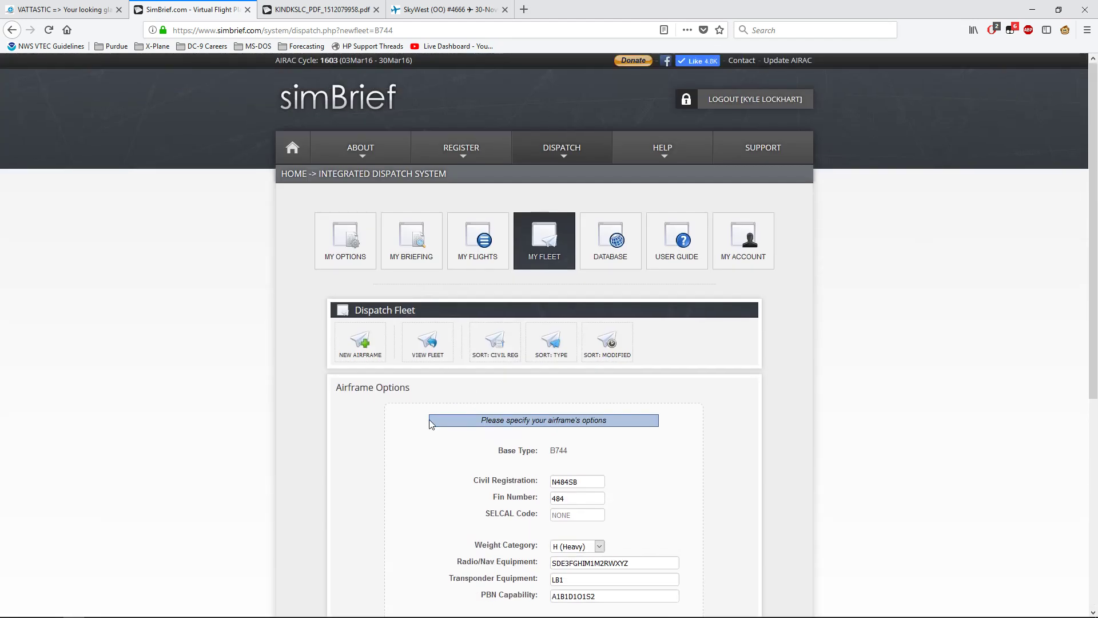
# Open View Fleet and scroll through the 18 saved airframes, D-ABBD to N908NN
pyautogui.click(429, 342)
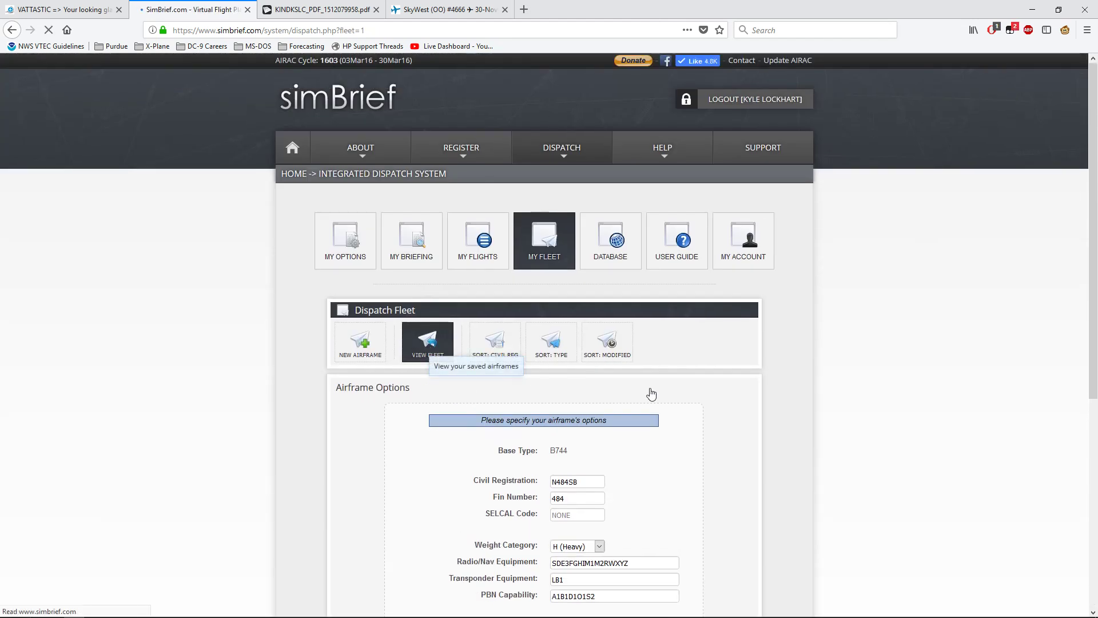
pyautogui.scroll(-5, 681, 399)
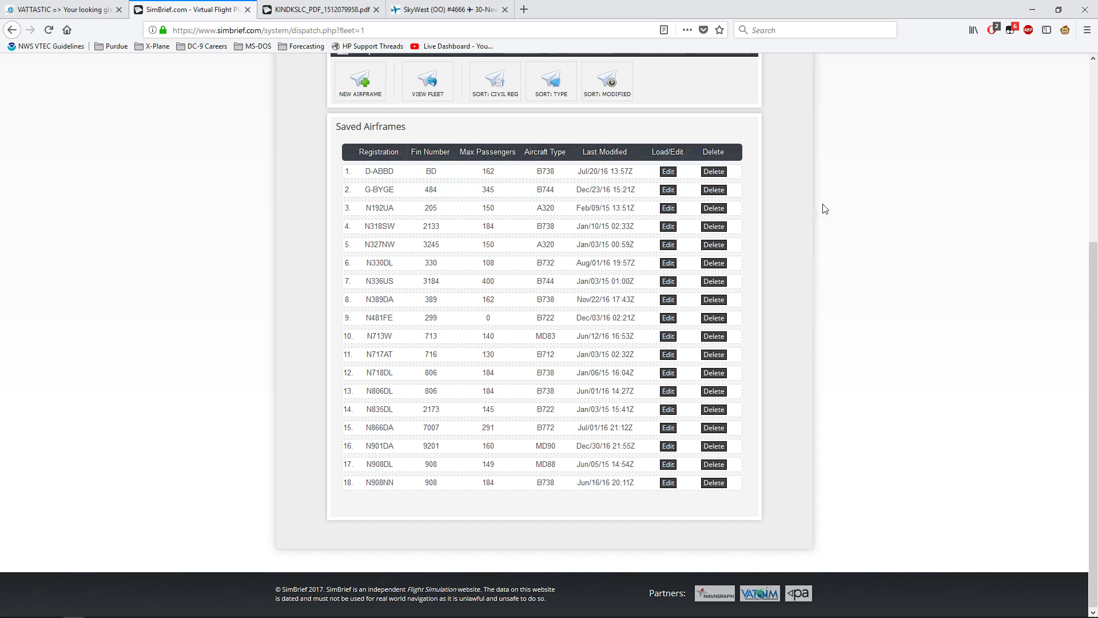
pyautogui.scroll(5, 823, 207)
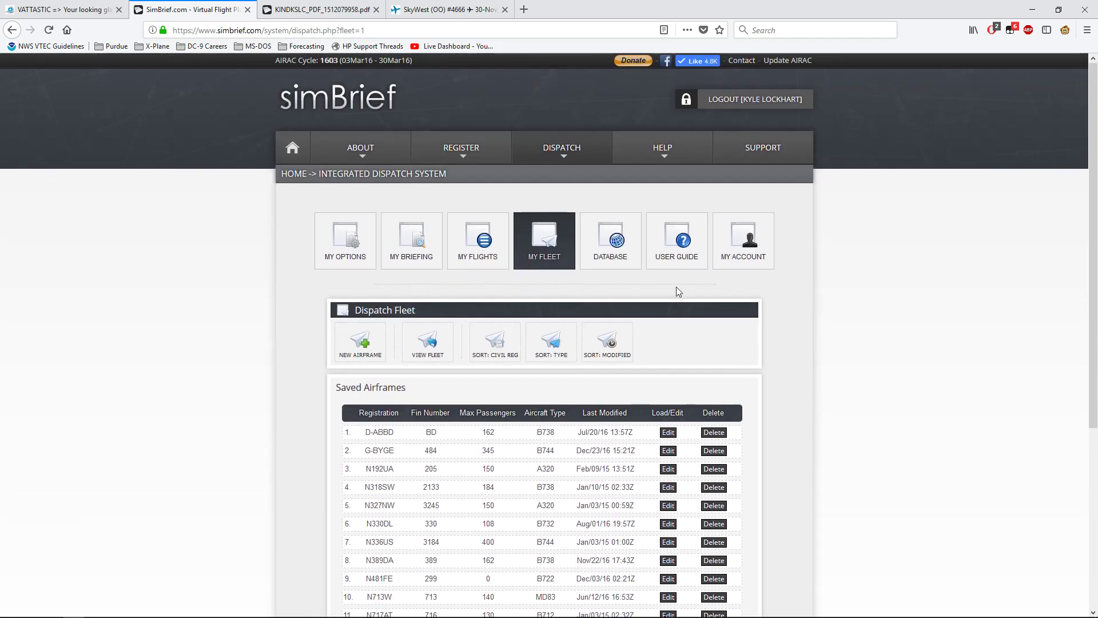
# Open the weather and NOTAM database page and scroll through it
pyautogui.click(625, 245)
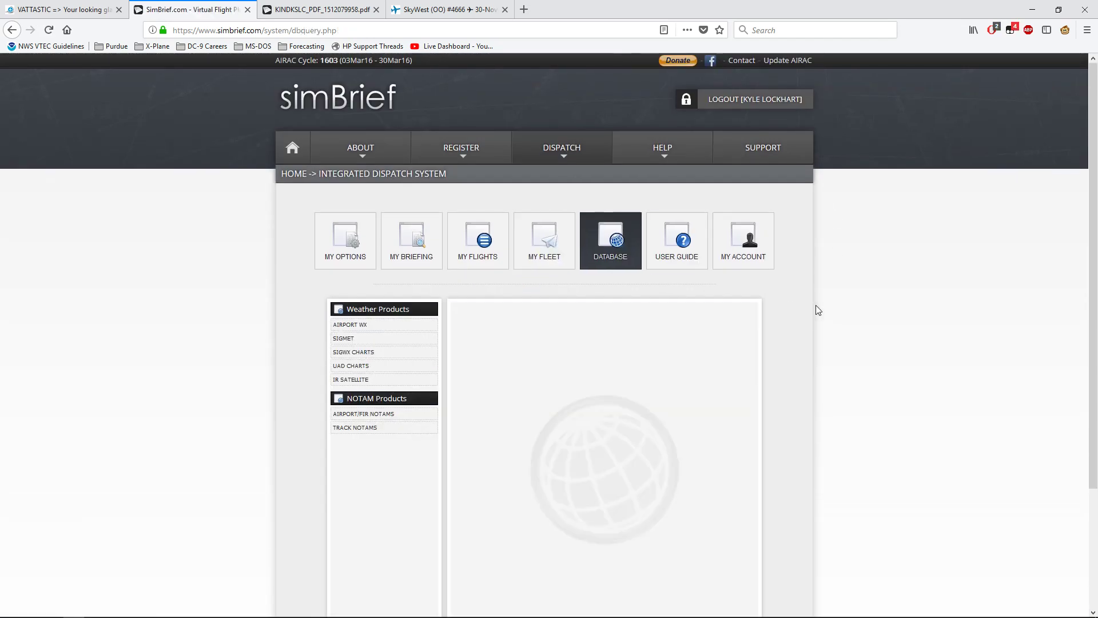
pyautogui.scroll(-2, 818, 310)
pyautogui.scroll(1, 818, 310)
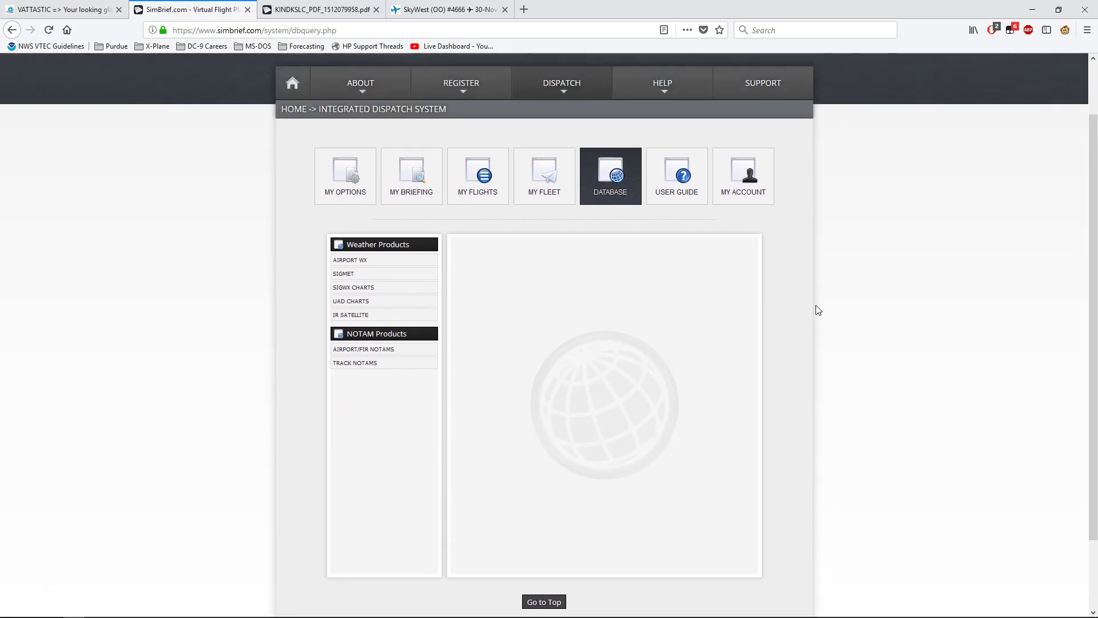
pyautogui.scroll(1, 818, 310)
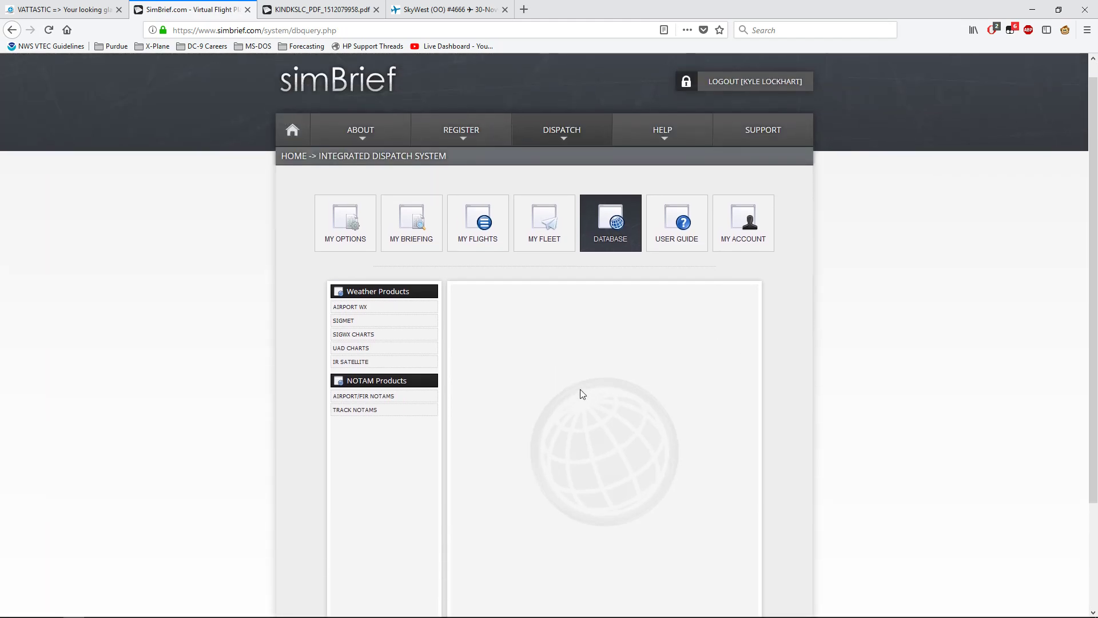
# Reopen the Dispatch Options for the last flight plan, SKW 4666 KIND–KSLC with the E175
pyautogui.click(366, 243)
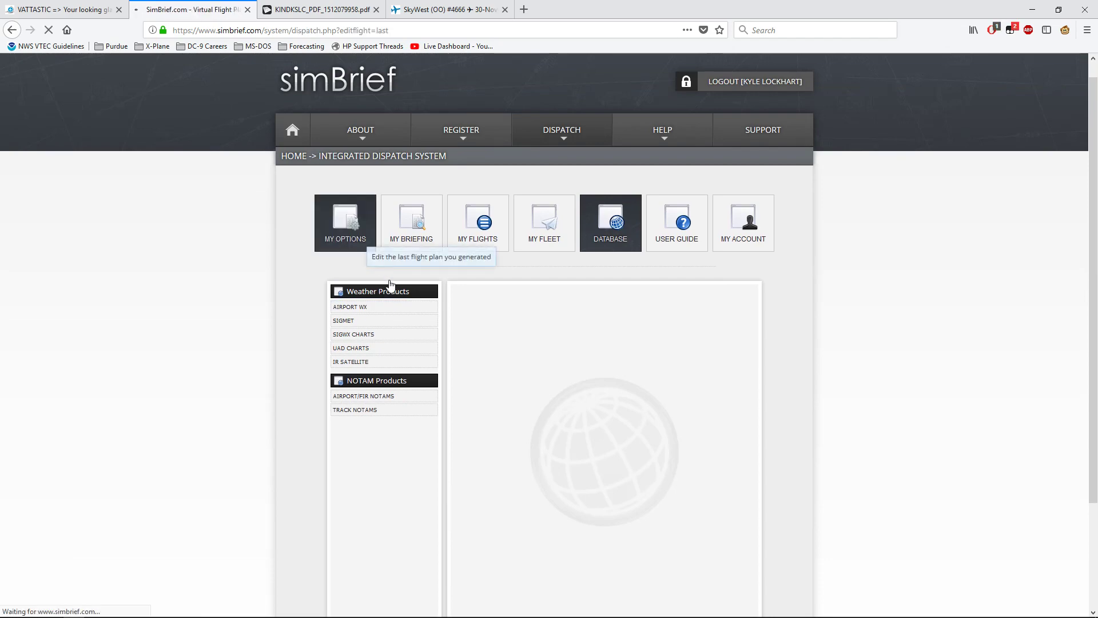
pyautogui.scroll(-8, 283, 359)
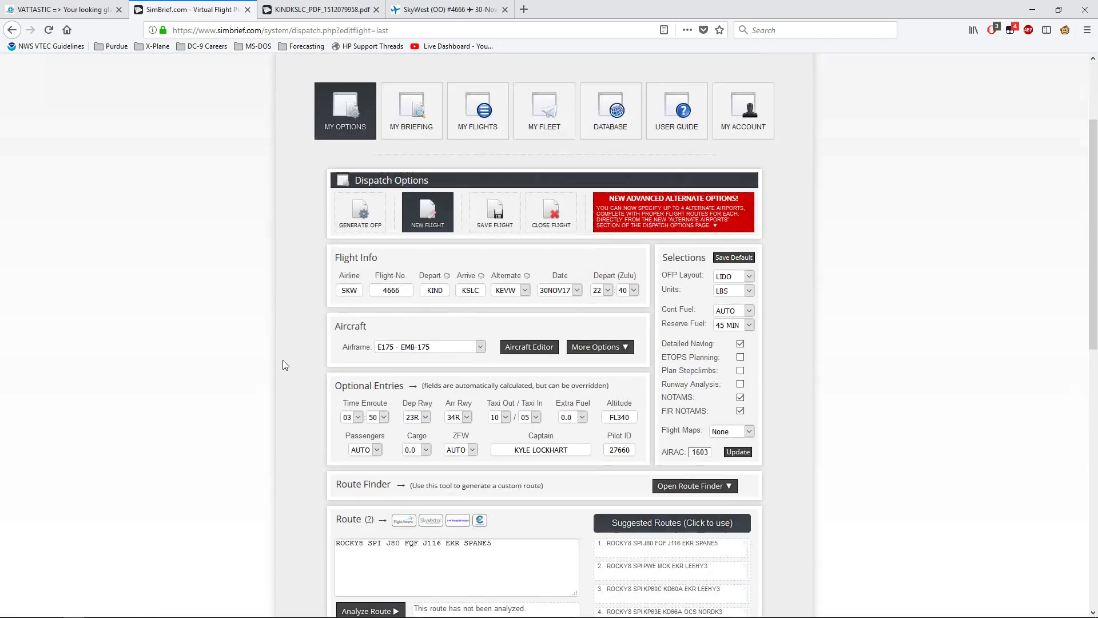
pyautogui.scroll(-3, 282, 359)
pyautogui.scroll(10, 283, 359)
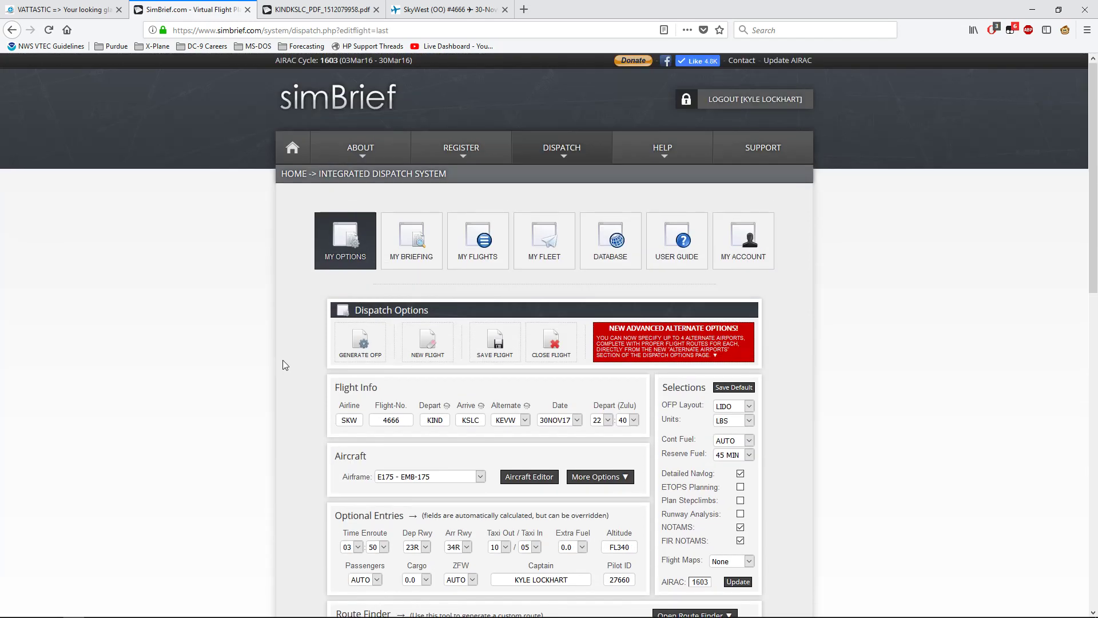
pyautogui.moveTo(563, 166)
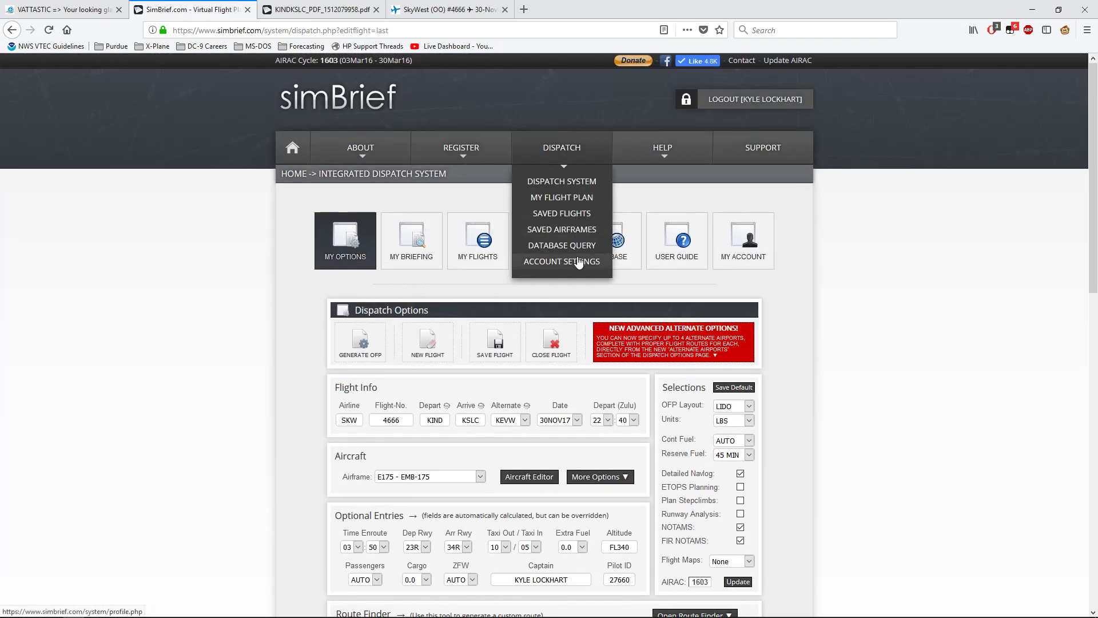